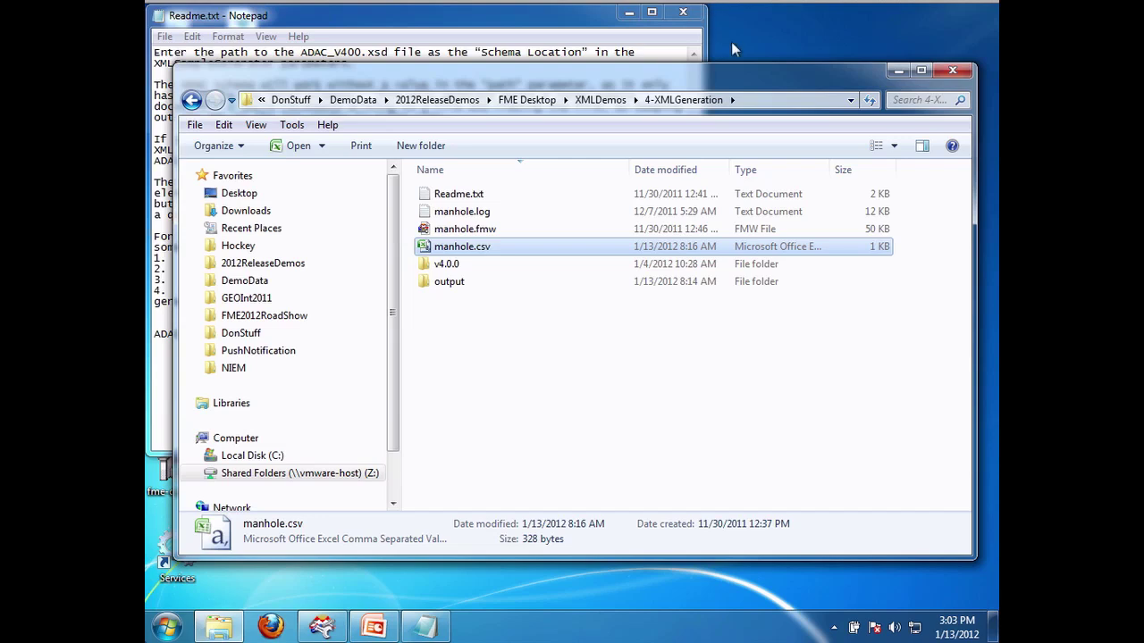
# - View manhole.csv's header row and sample record in Notepad++, then minimize the editor
pyautogui.rightClick(450, 245)
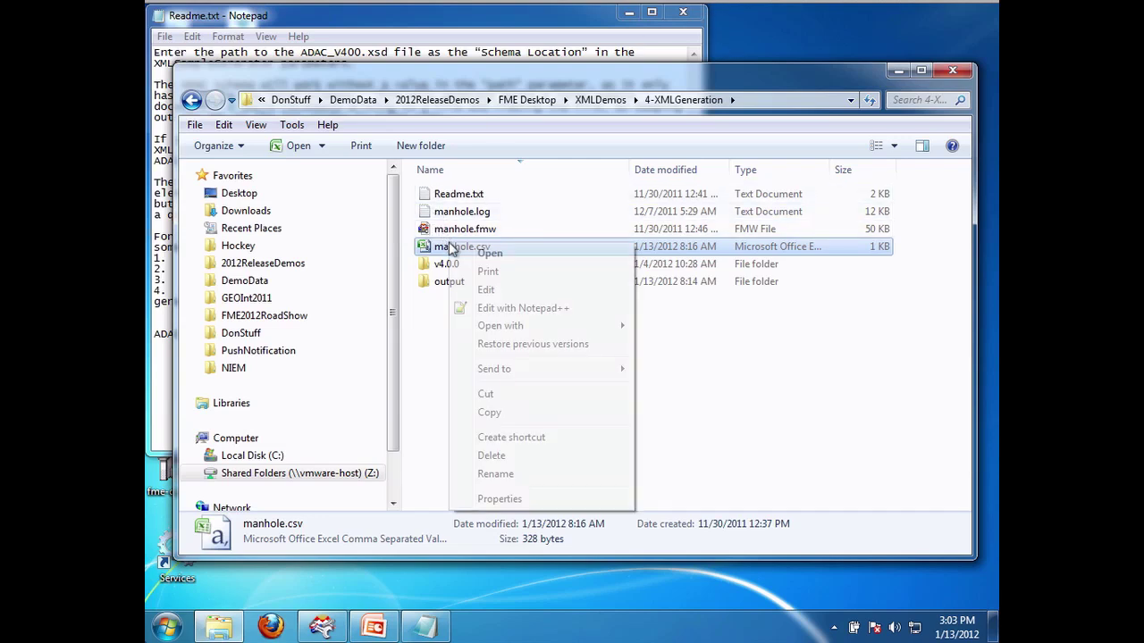
pyautogui.click(583, 309)
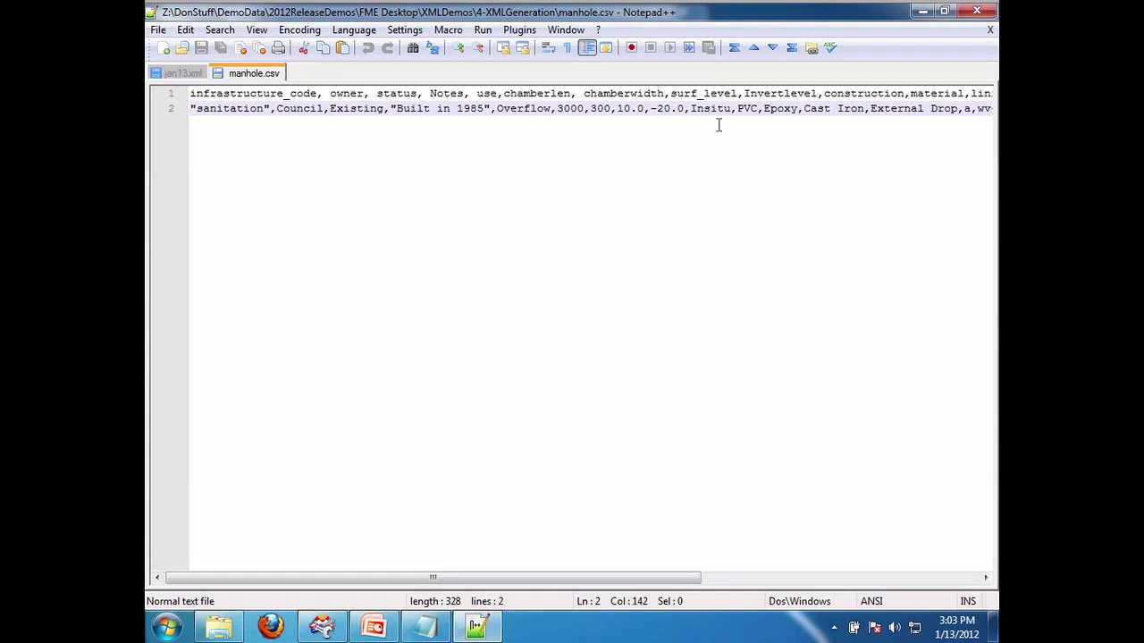
pyautogui.click(921, 11)
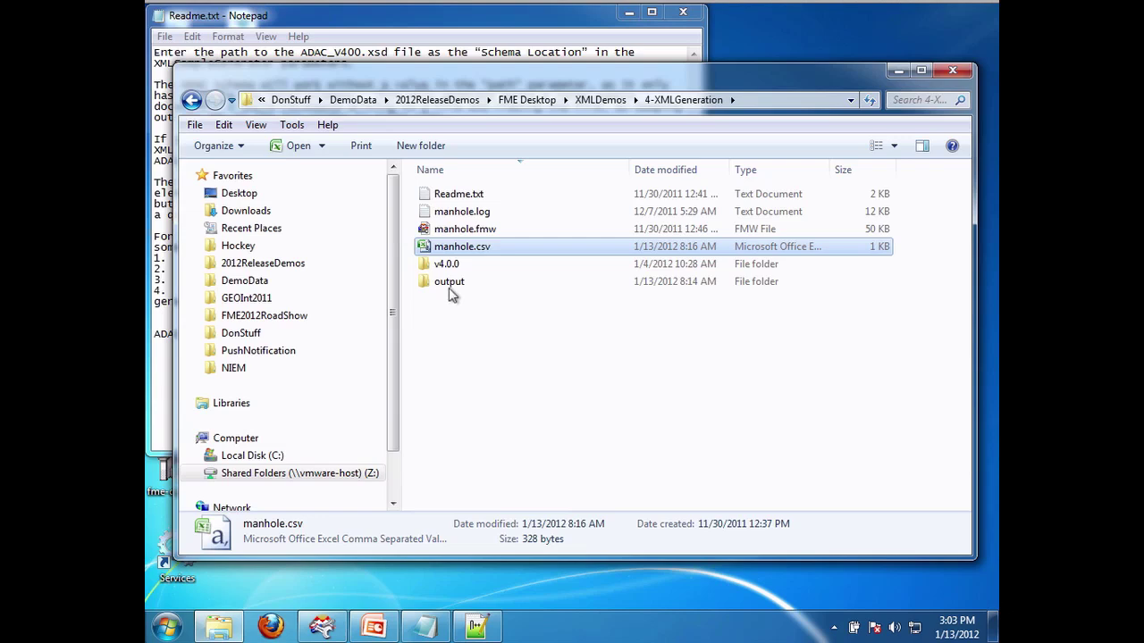
pyautogui.doubleClick(449, 265)
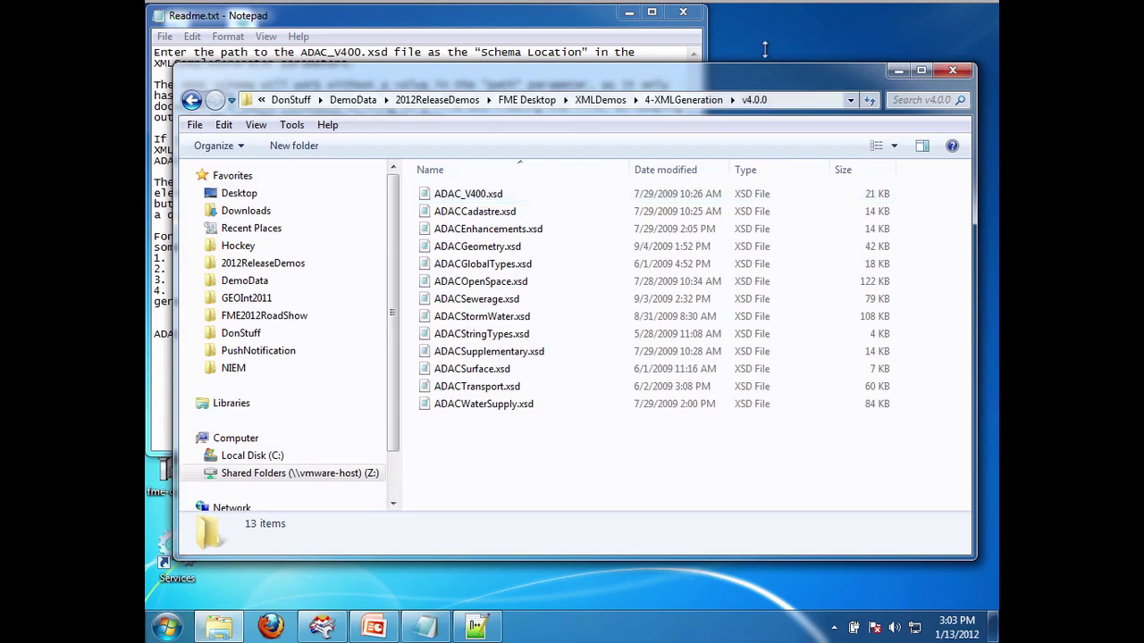
pyautogui.click(899, 71)
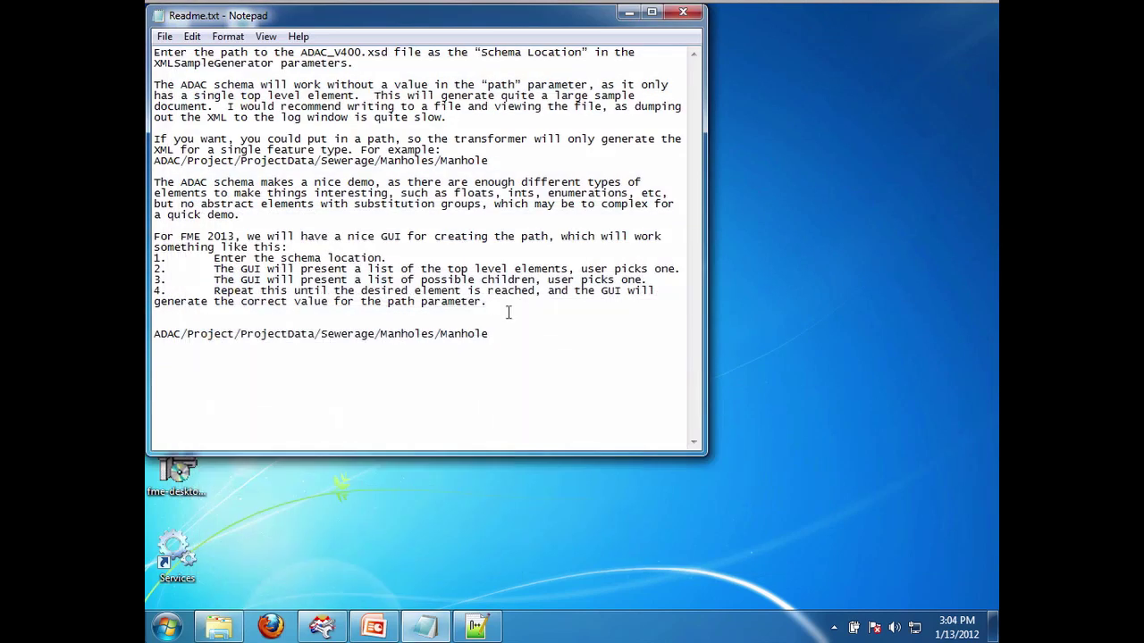
pyautogui.click(231, 629)
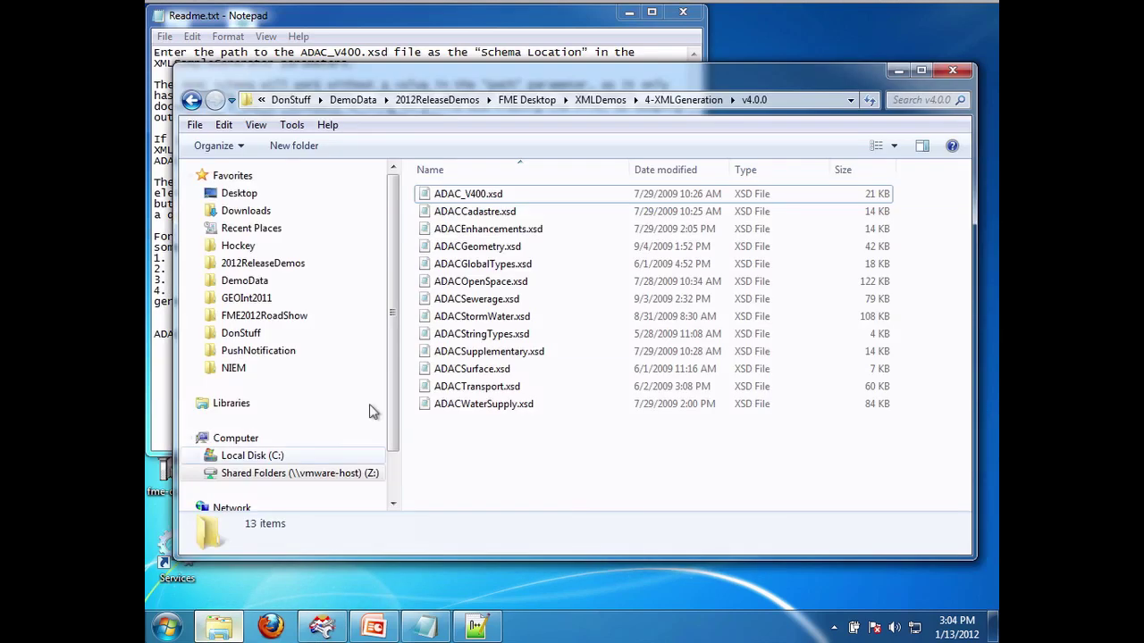
pyautogui.click(484, 198)
pyautogui.press('BackSpace')
pyautogui.click(453, 249)
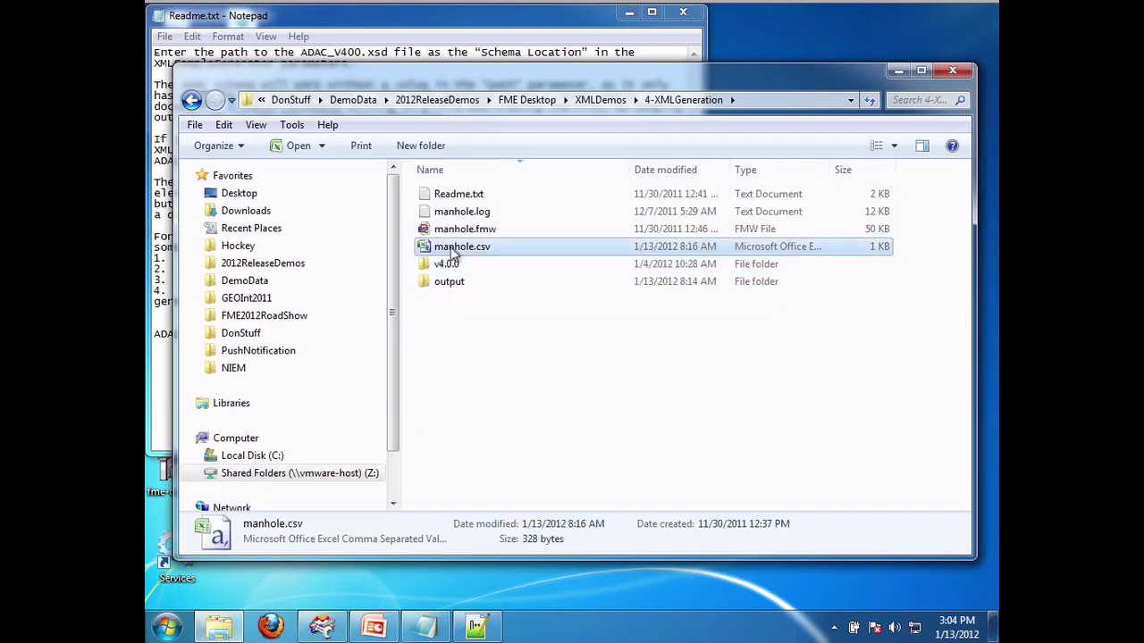
# - Open manhole.csv in FME Workbench and choose Text File as the writer format
pyautogui.rightClick(452, 253)
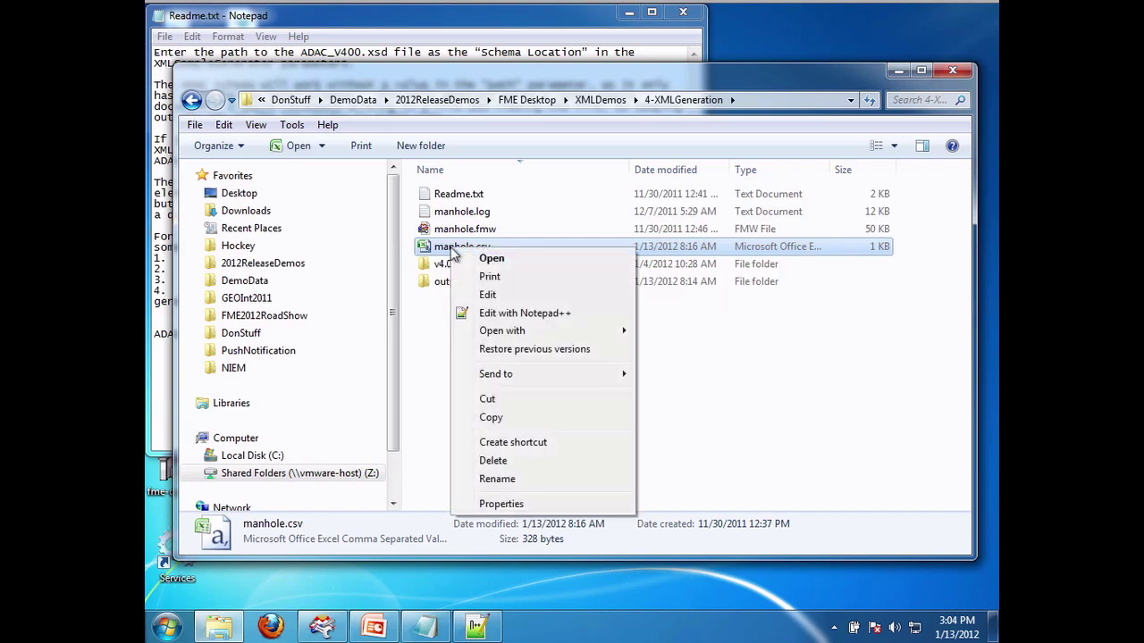
pyautogui.moveTo(566, 332)
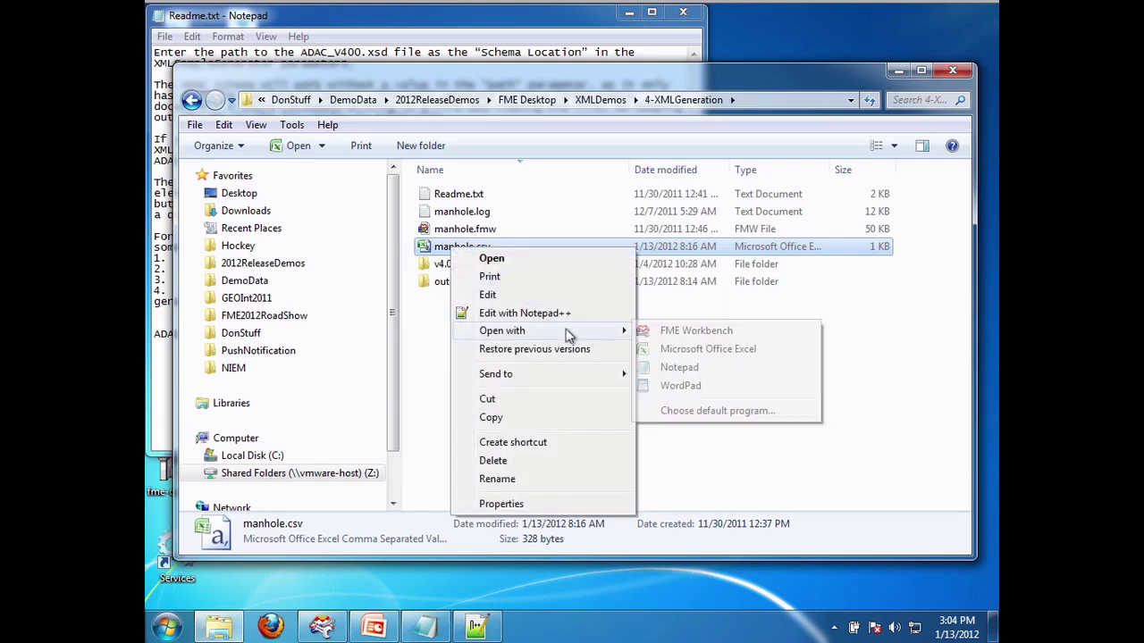
pyautogui.click(737, 332)
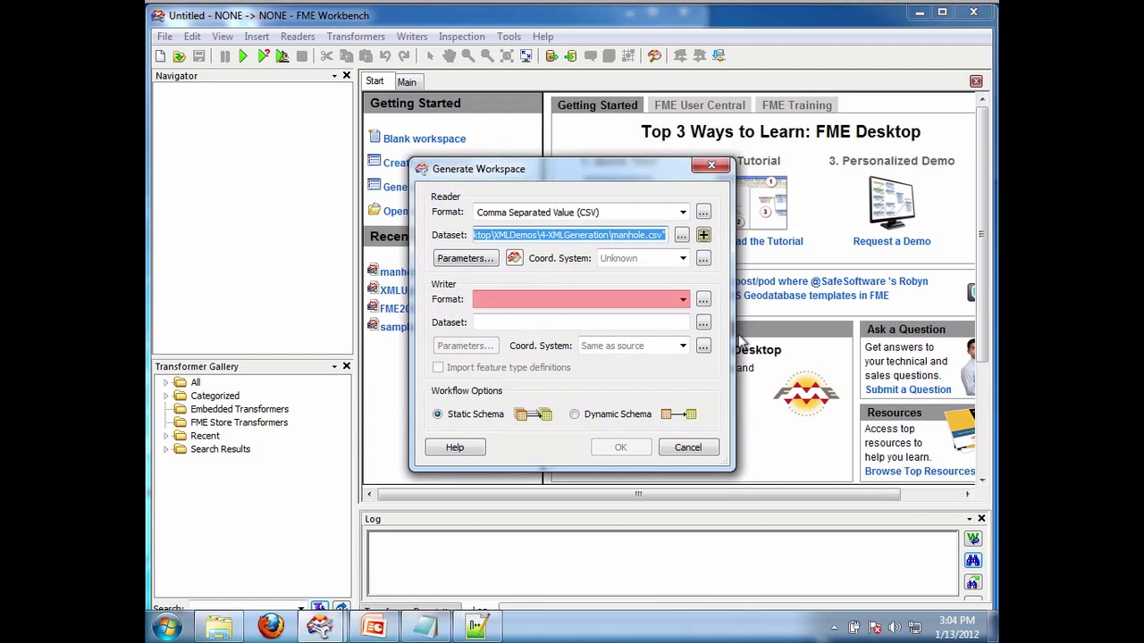
pyautogui.click(550, 302)
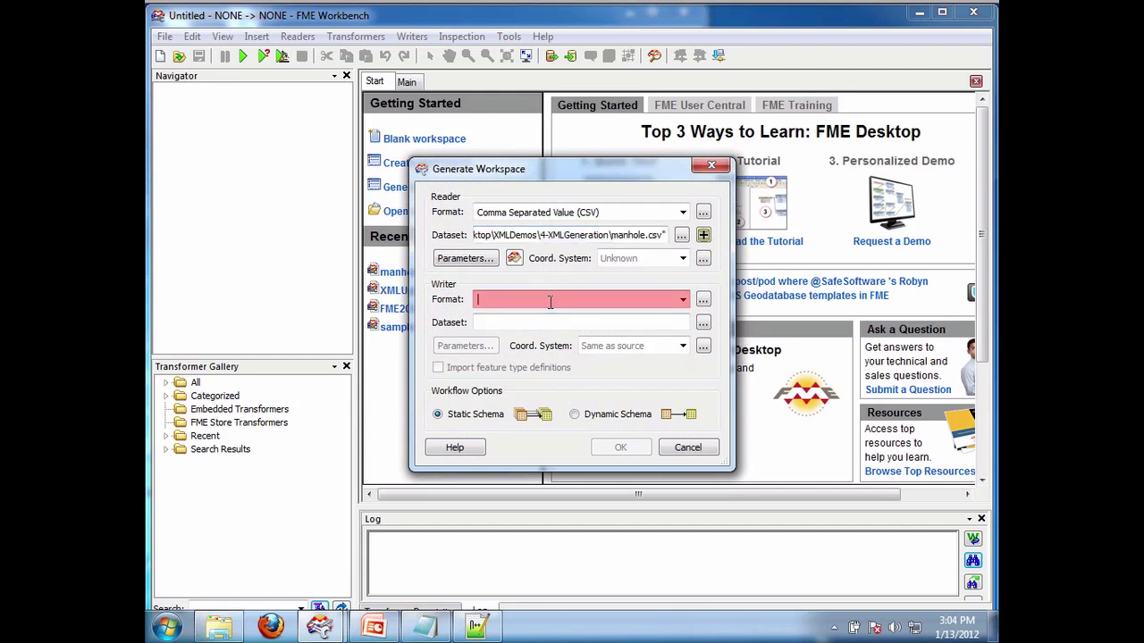
pyautogui.write('textfil')
pyautogui.press('BackSpace')
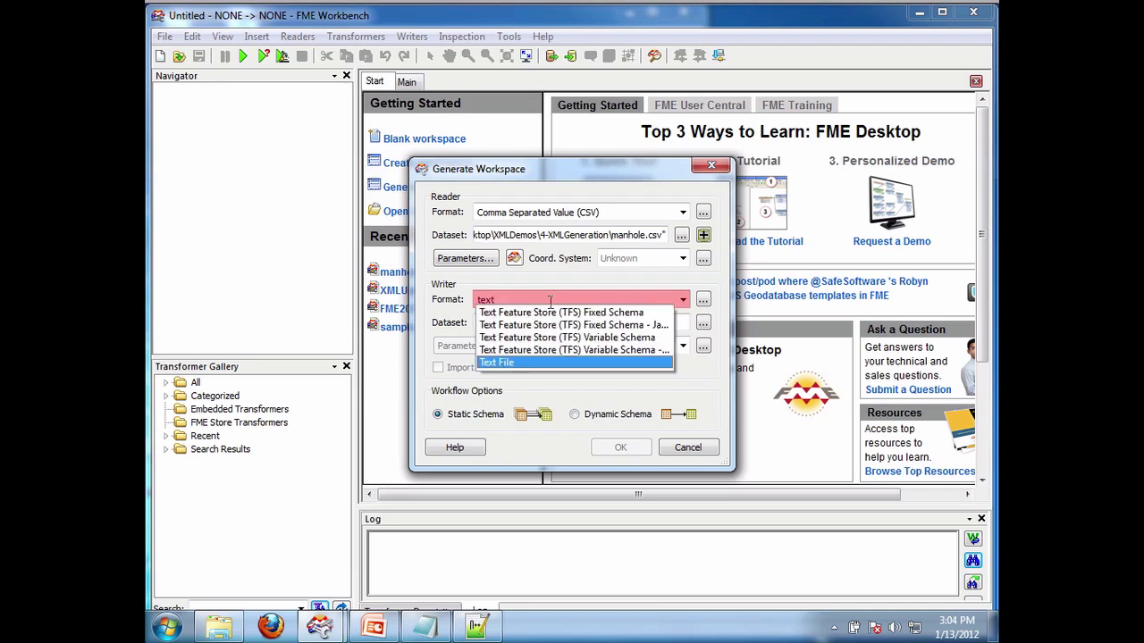
pyautogui.press('Return')
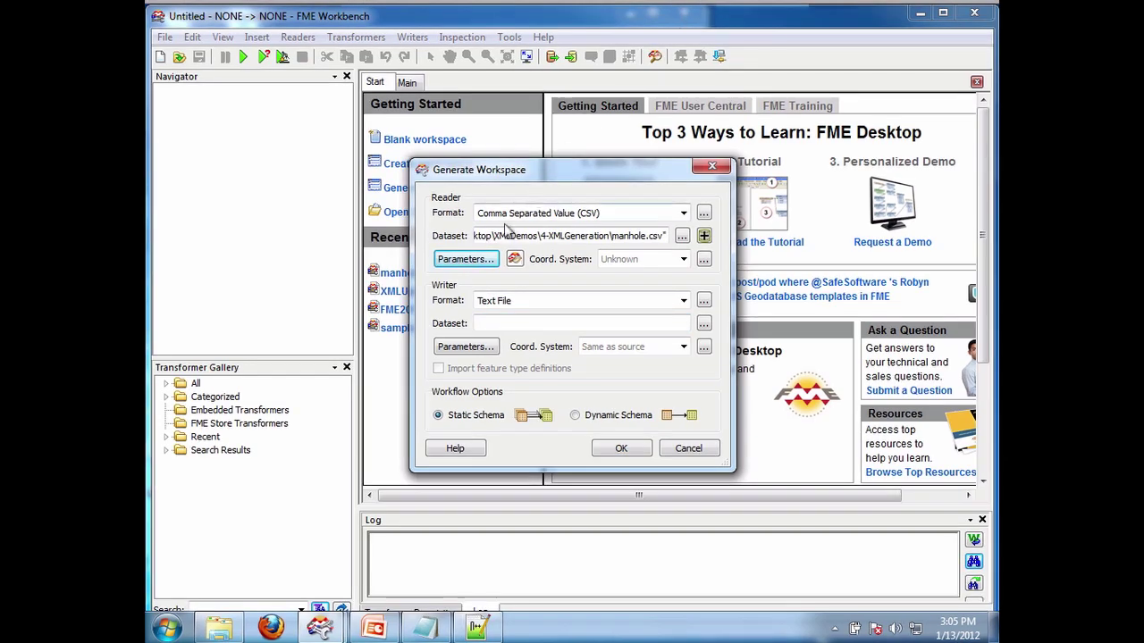
# - Set the CSV reader parameters to take field names from the first row
pyautogui.click(483, 274)
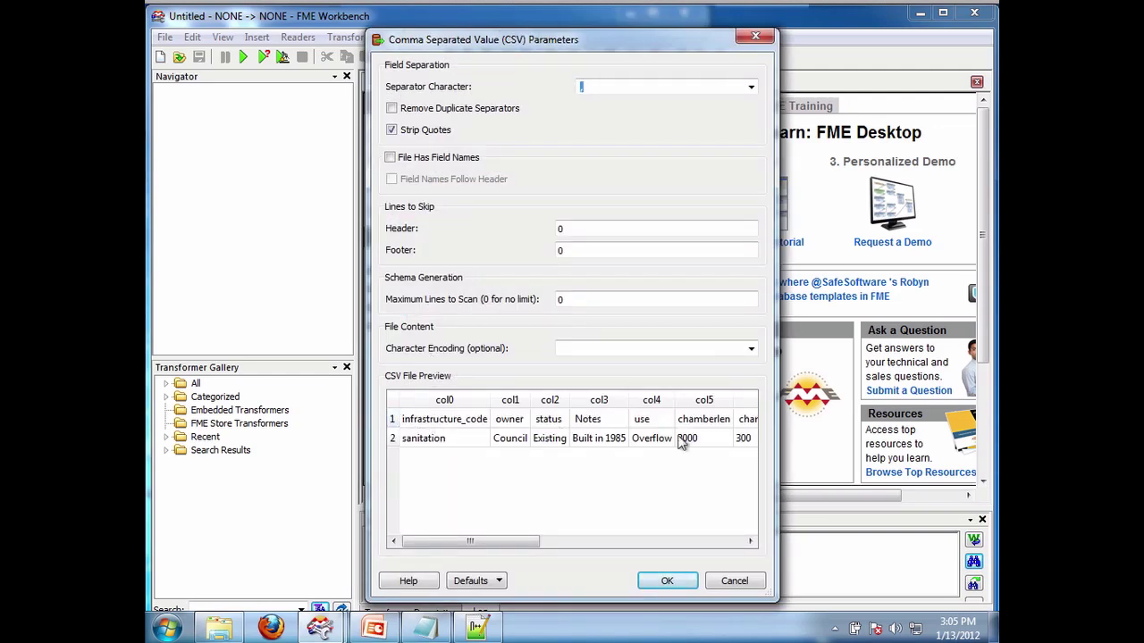
pyautogui.click(391, 157)
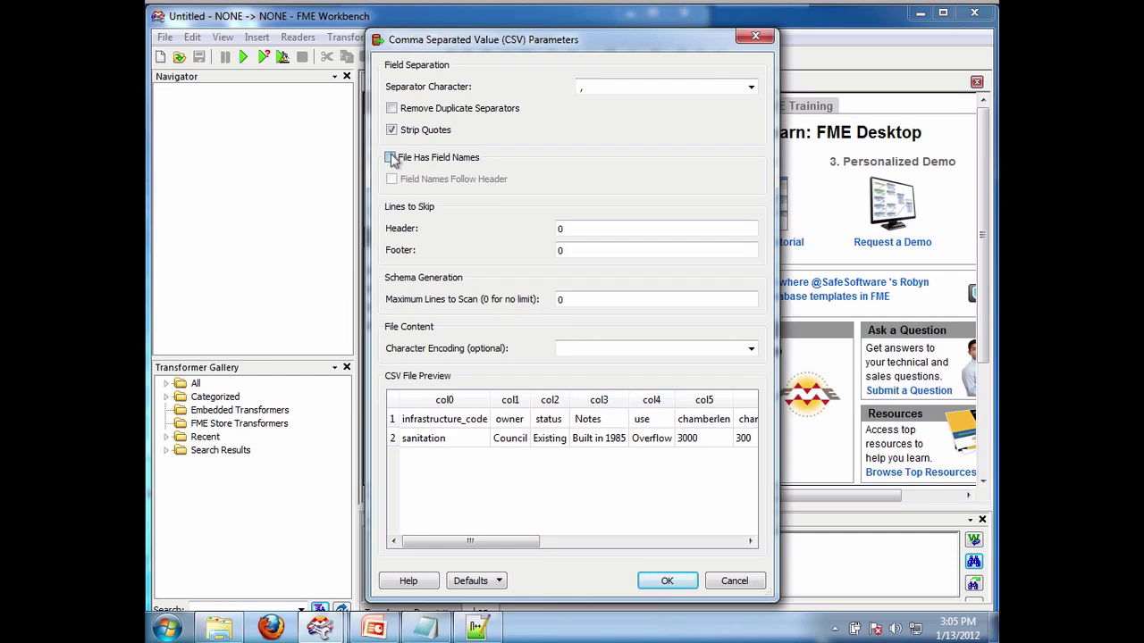
pyautogui.click(661, 581)
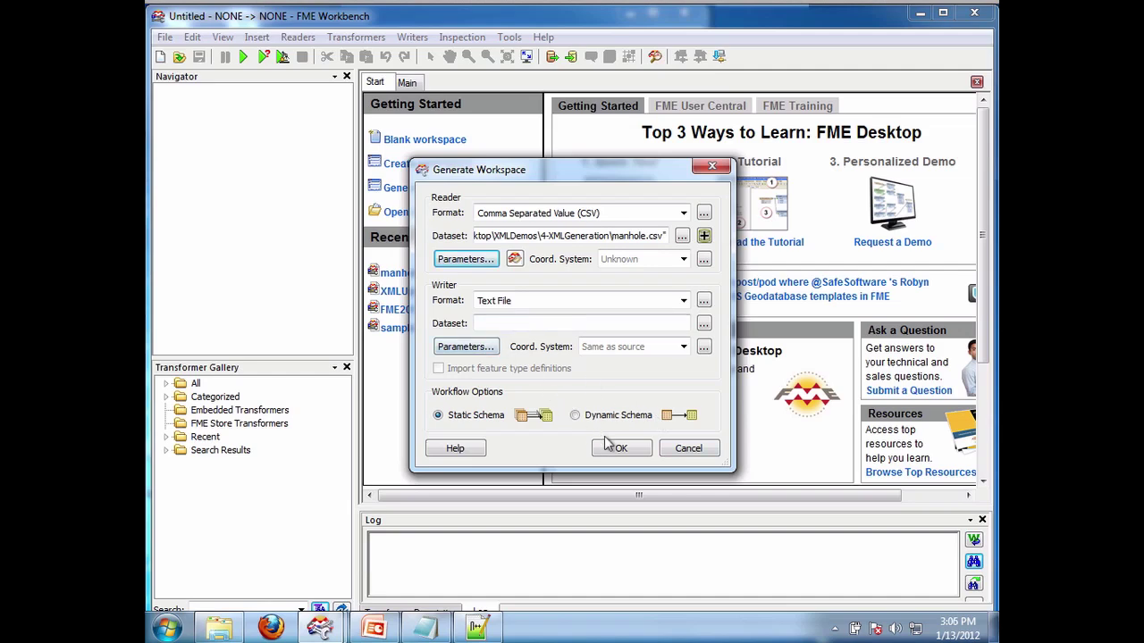
# - Browse to the 4-XMLGeneration\output folder and name the writer's output file jan14.xml
pyautogui.click(588, 325)
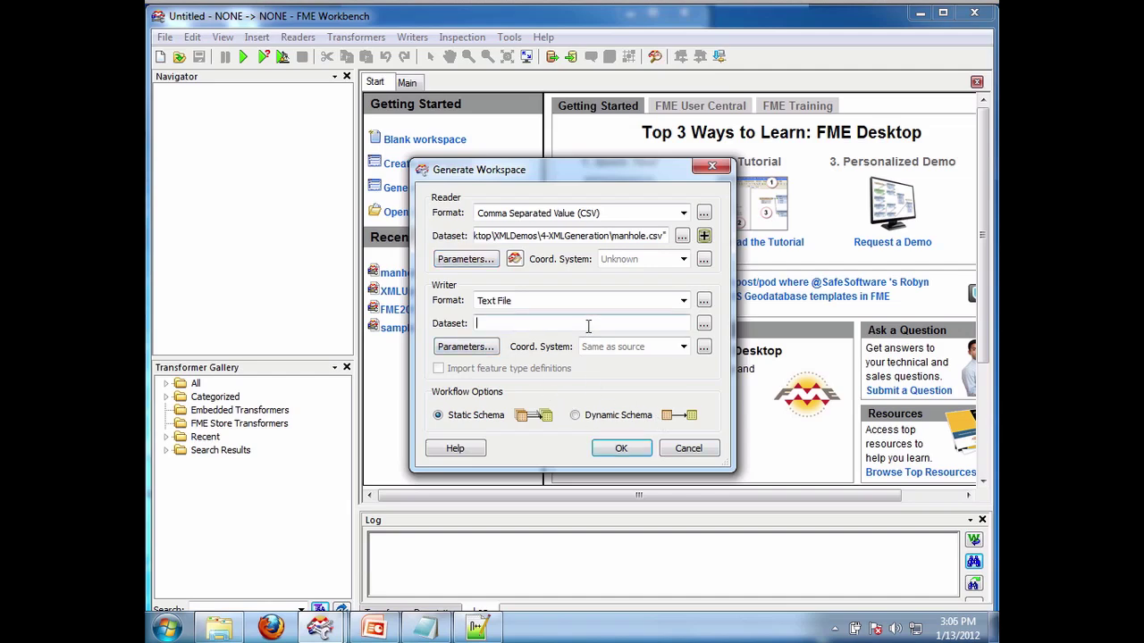
pyautogui.click(703, 323)
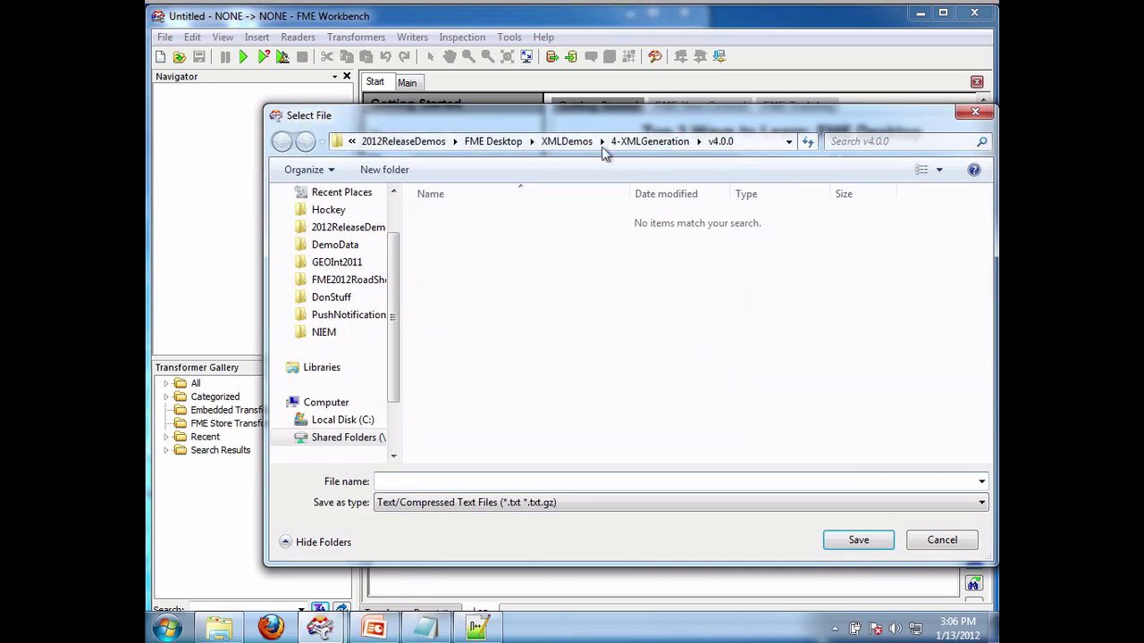
pyautogui.click(658, 143)
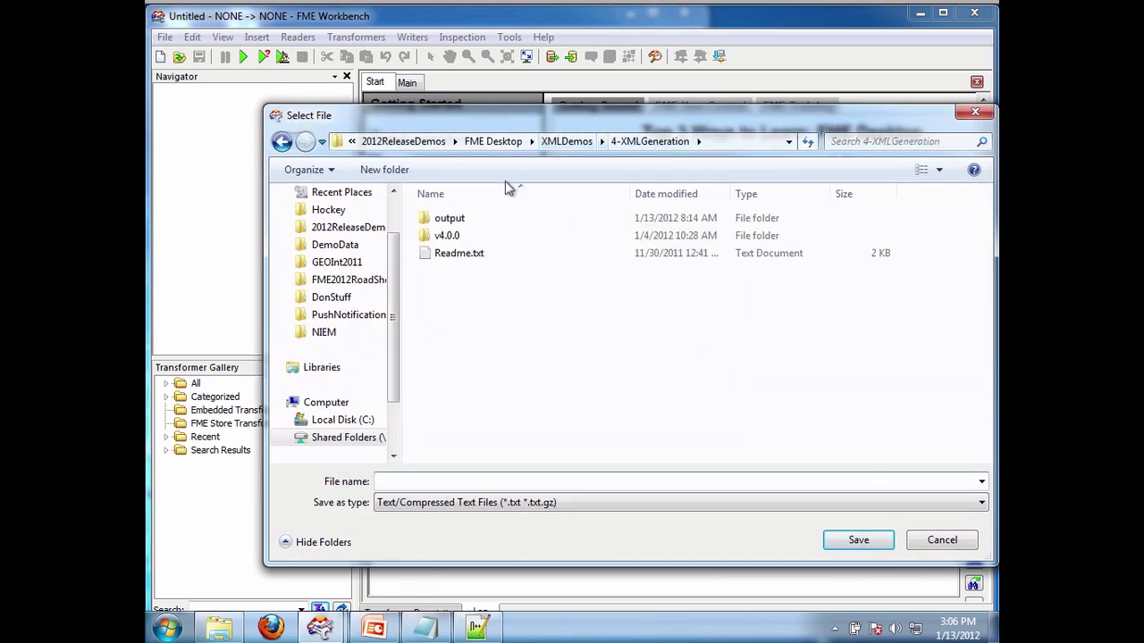
pyautogui.doubleClick(447, 218)
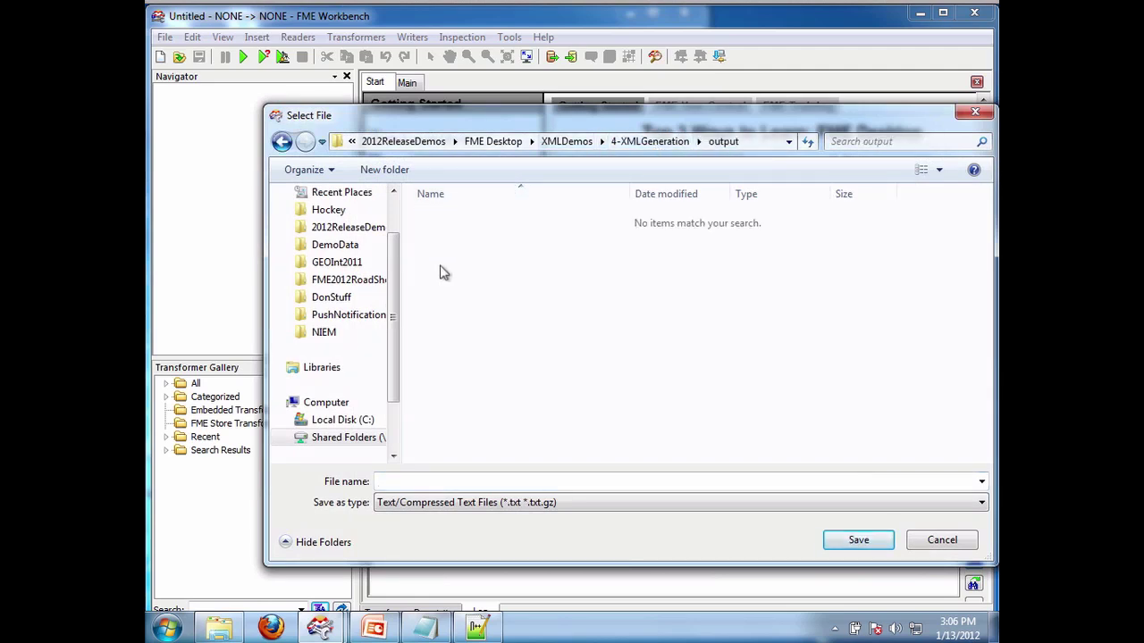
pyautogui.click(407, 482)
pyautogui.write('jan')
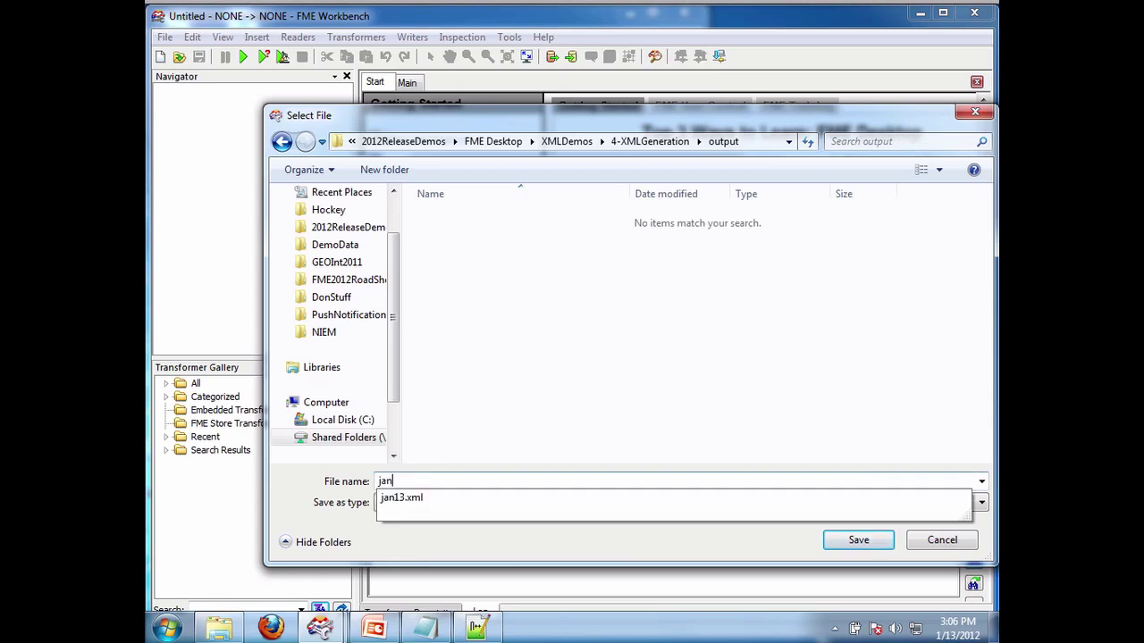
pyautogui.write('14.xml')
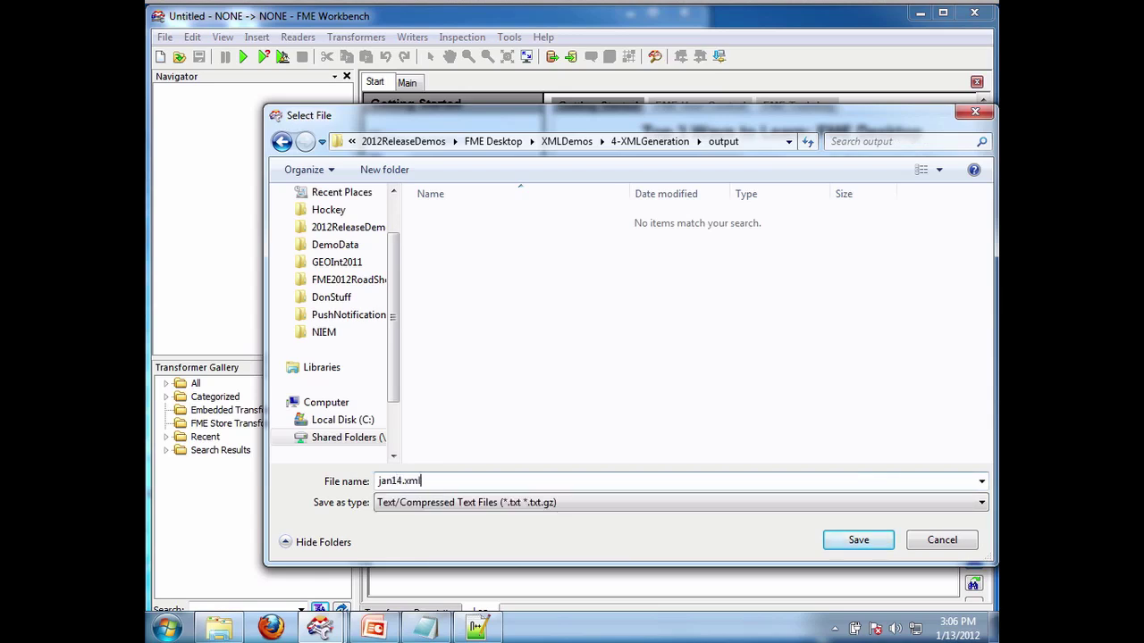
pyautogui.press('Return')
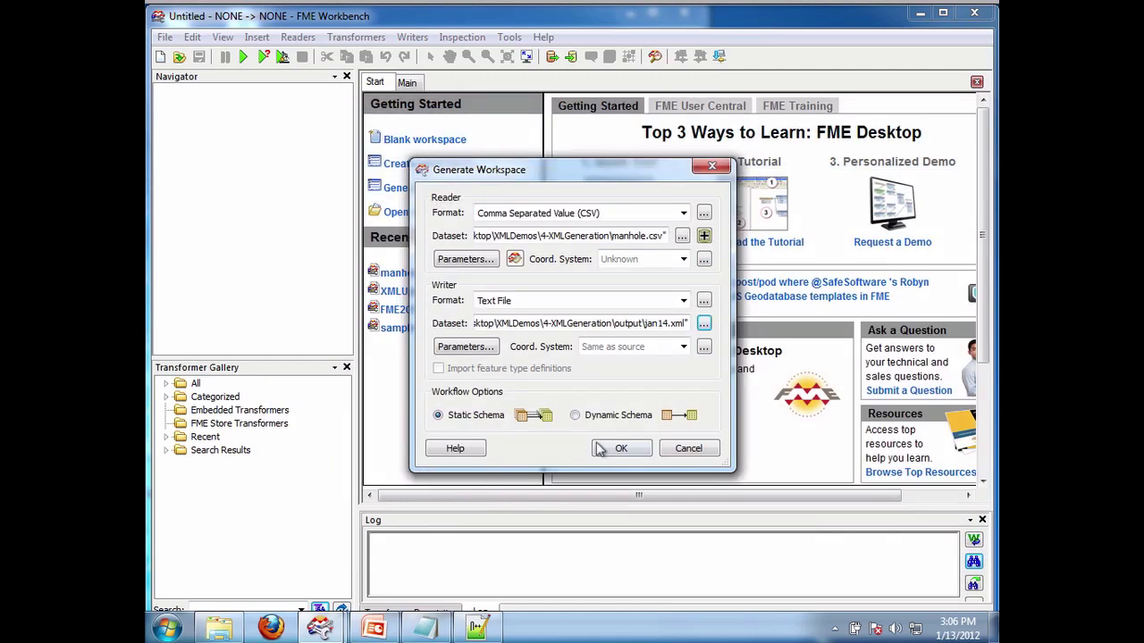
# - Generate the workspace and move the text writer slightly higher on the canvas
pyautogui.click(606, 448)
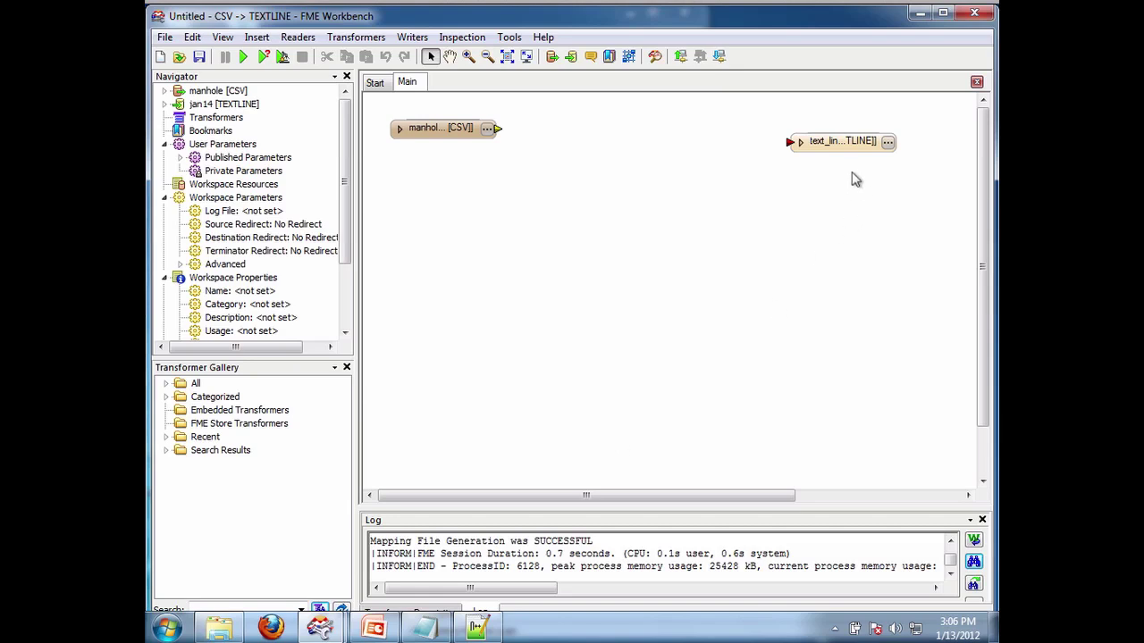
pyautogui.click(851, 152)
pyautogui.moveTo(848, 148); pyautogui.dragTo(846, 122)
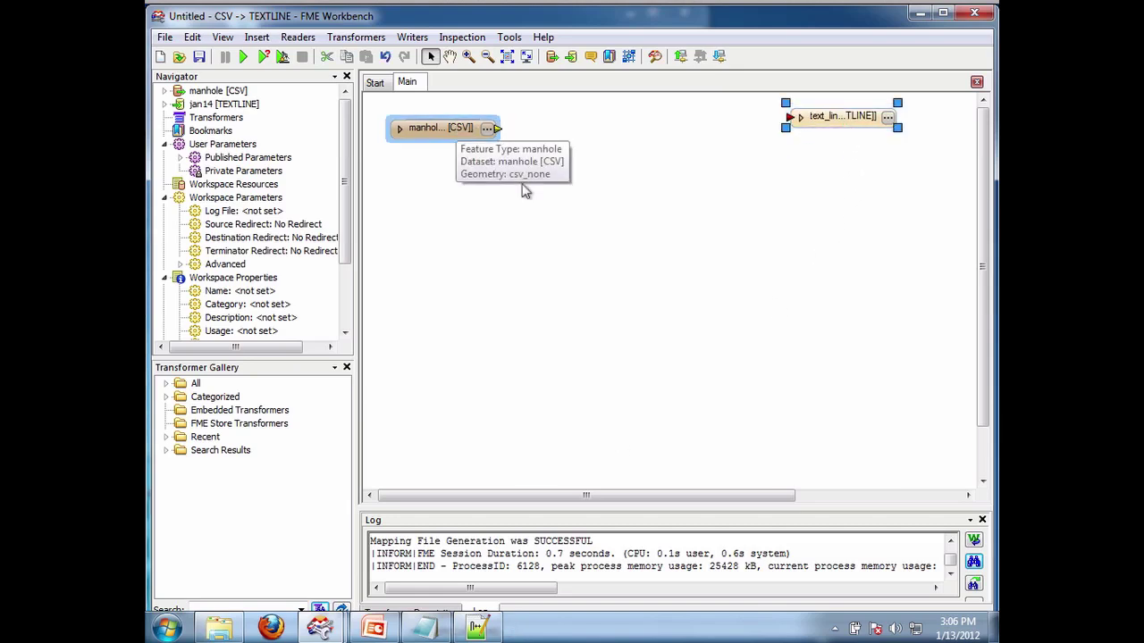
pyautogui.click(492, 177)
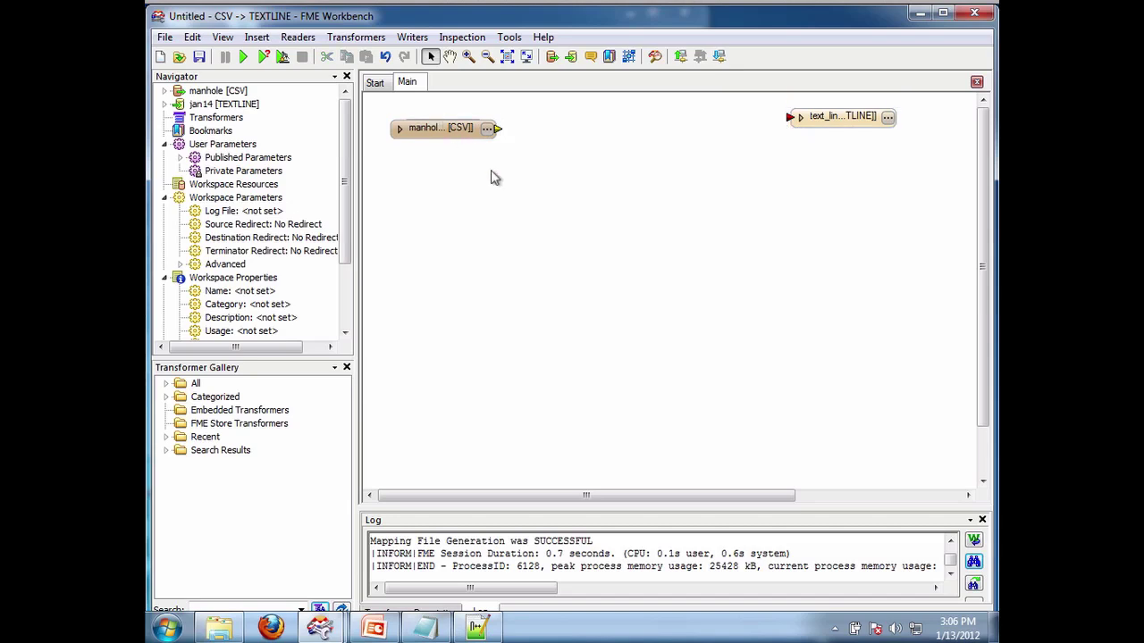
# - Add an XMLTemplater through Quick Add 'xmlt' and position it higher on the canvas
pyautogui.write('xml')
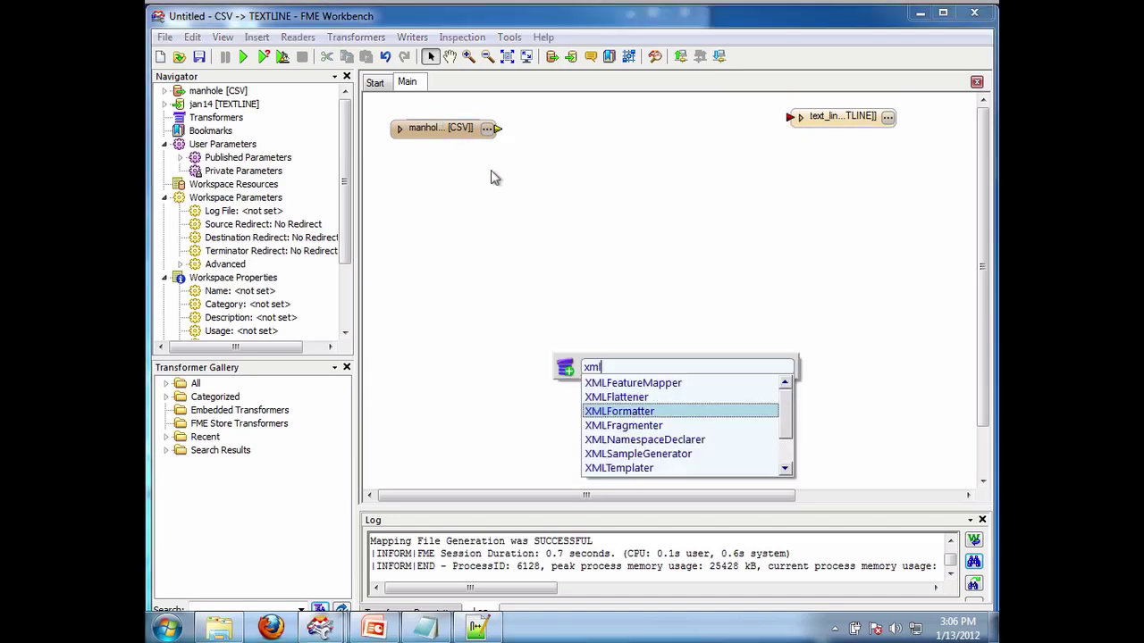
pyautogui.write('t')
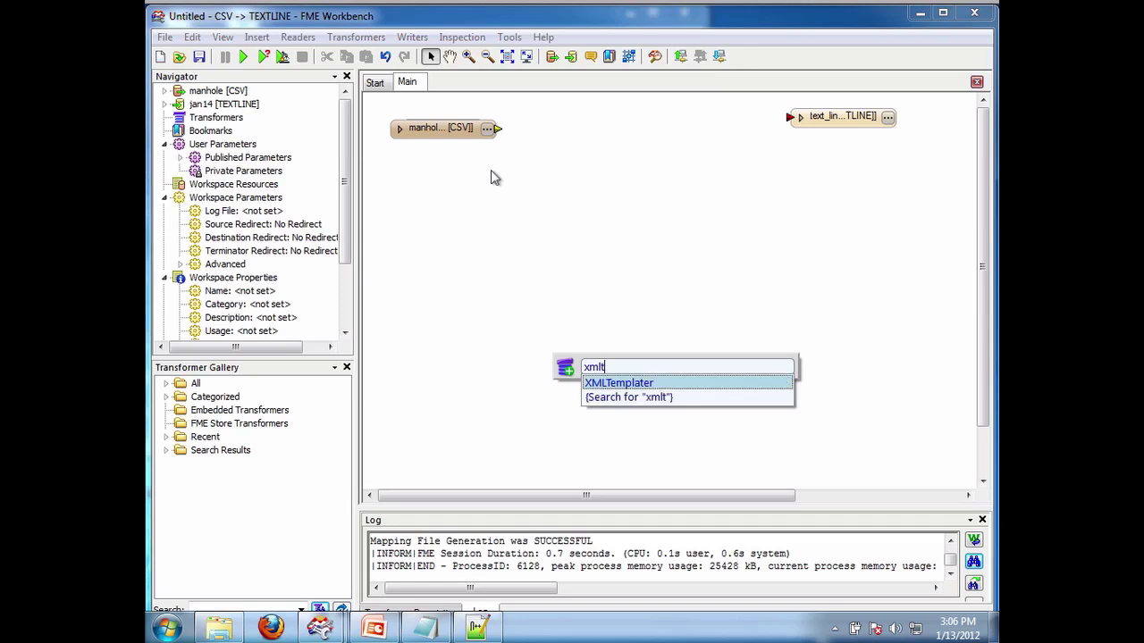
pyautogui.press('Return')
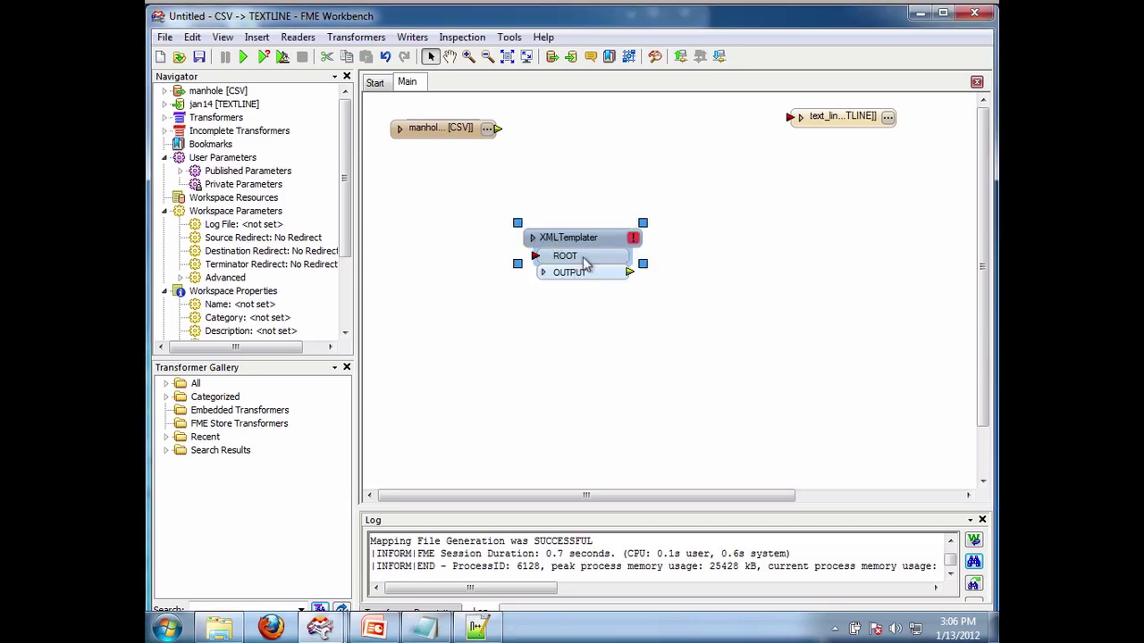
pyautogui.moveTo(563, 239); pyautogui.dragTo(617, 134)
# - From the ROOT template editor, set the sample generator's schema to v4.0.0\ADAC_V400.xsd
pyautogui.click(657, 134)
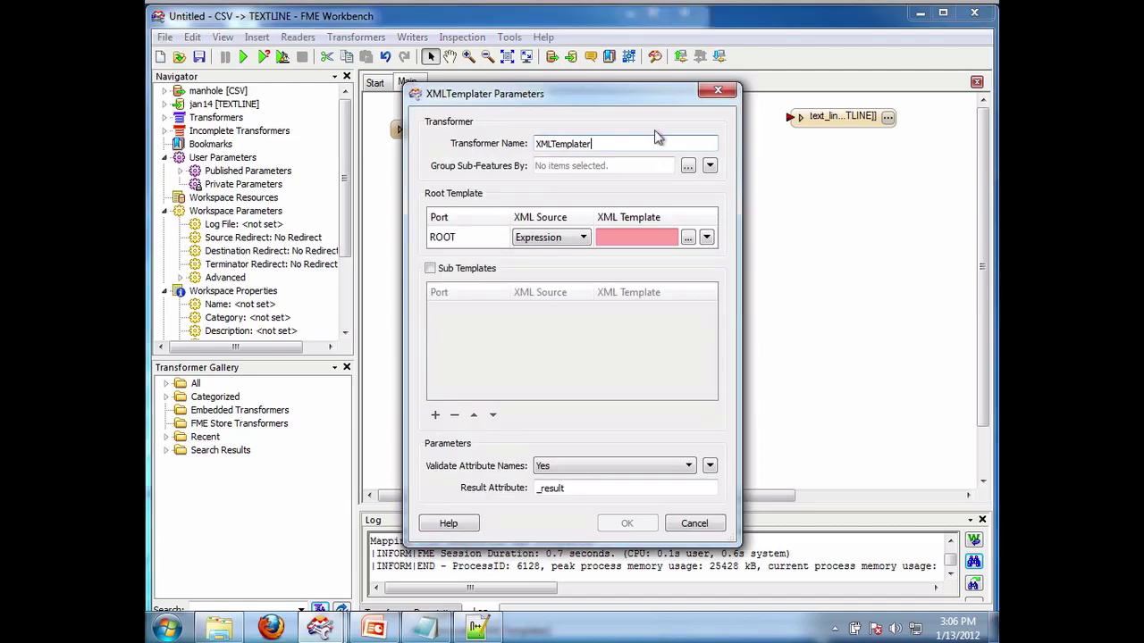
pyautogui.click(687, 237)
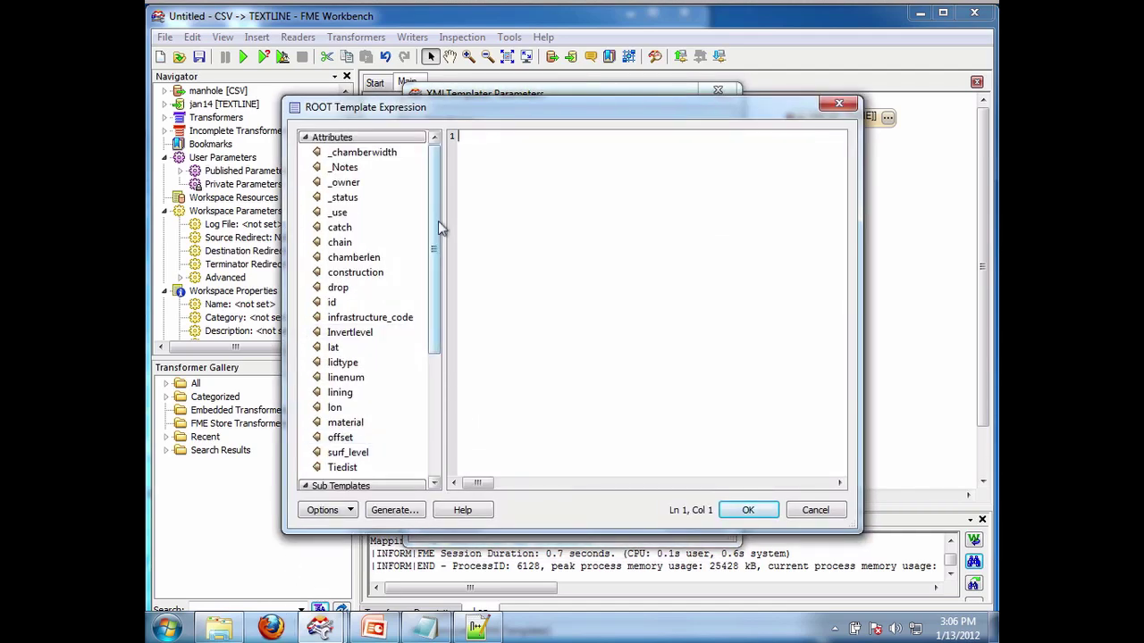
pyautogui.click(395, 510)
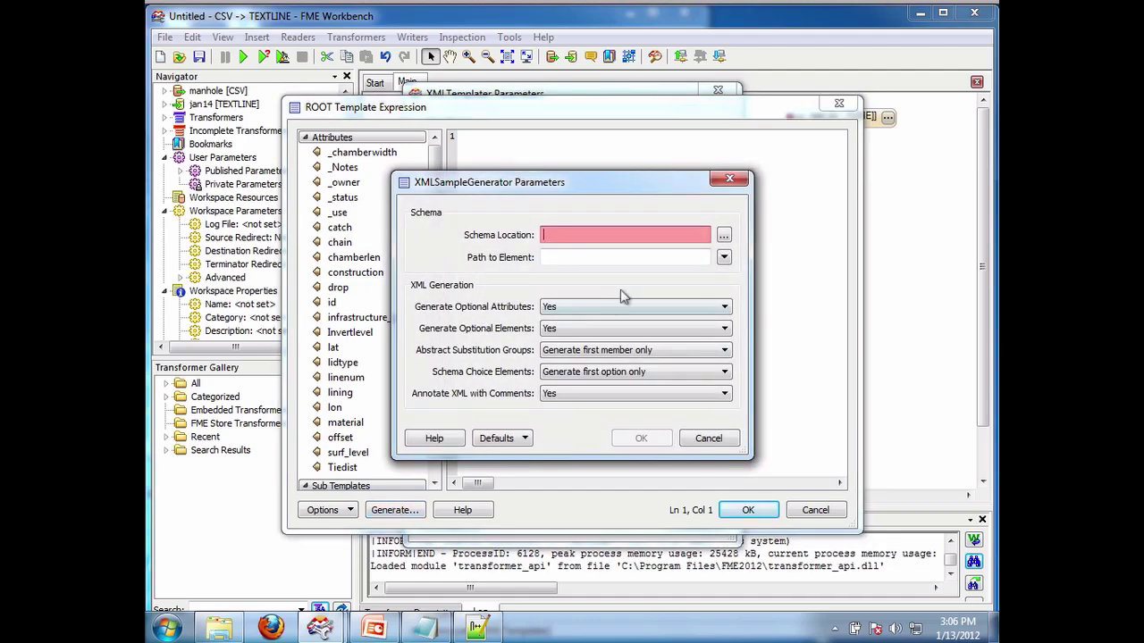
pyautogui.click(723, 236)
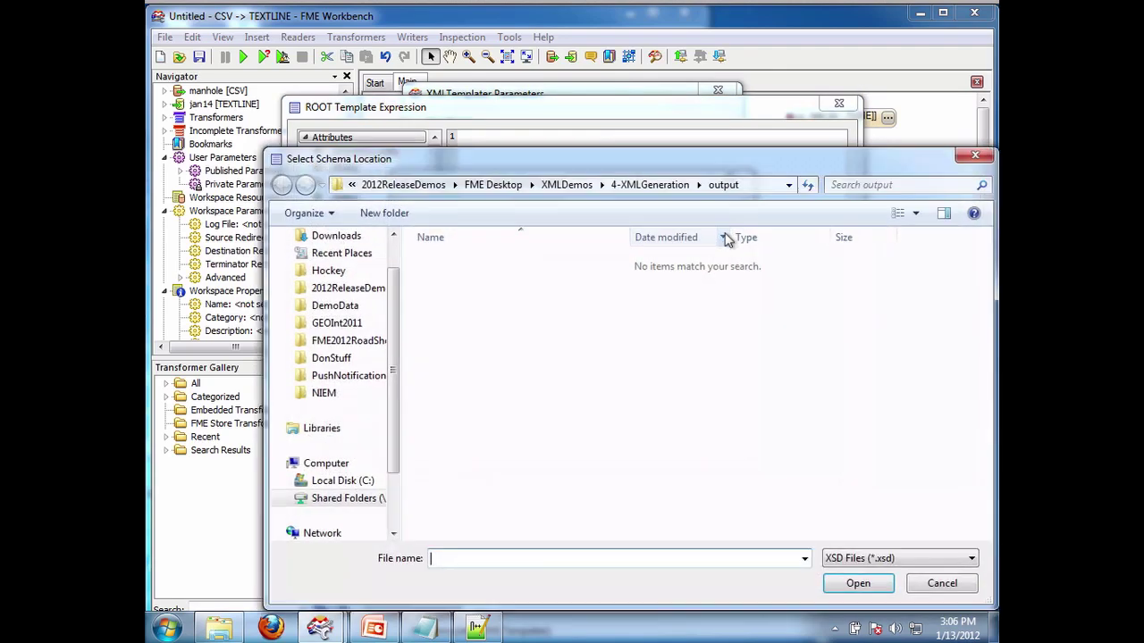
pyautogui.click(649, 182)
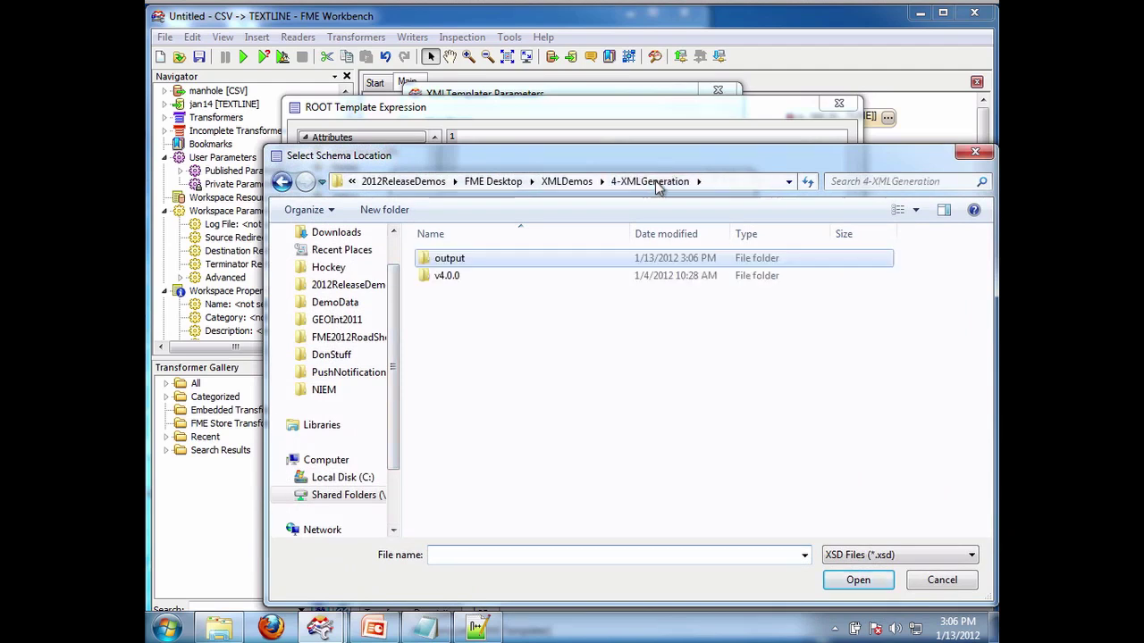
pyautogui.doubleClick(426, 279)
pyautogui.click(466, 259)
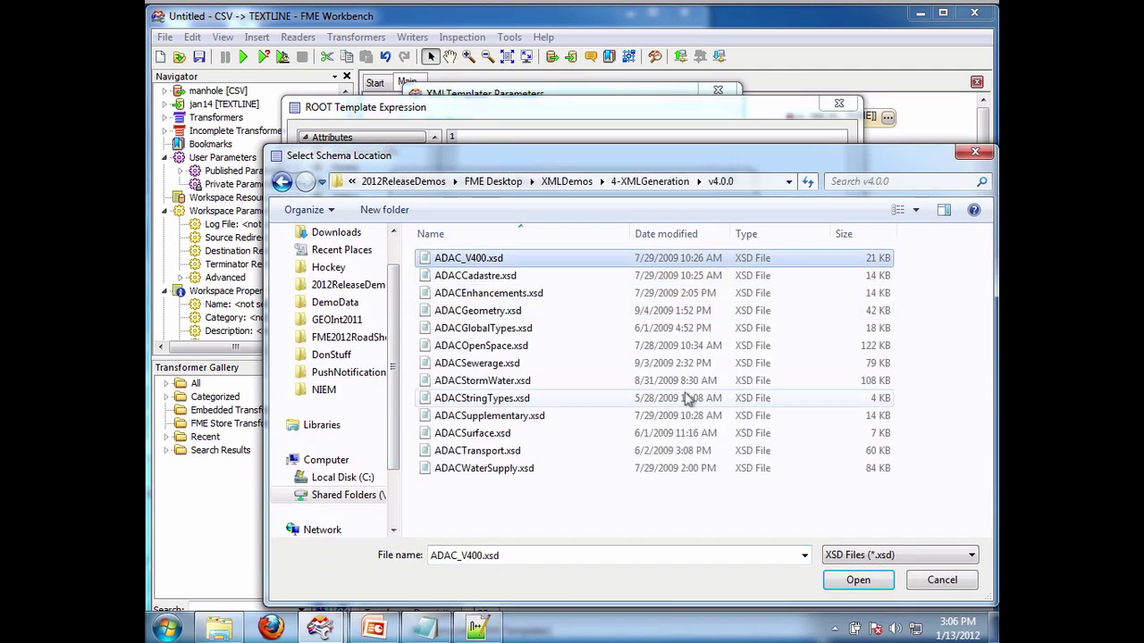
pyautogui.click(857, 581)
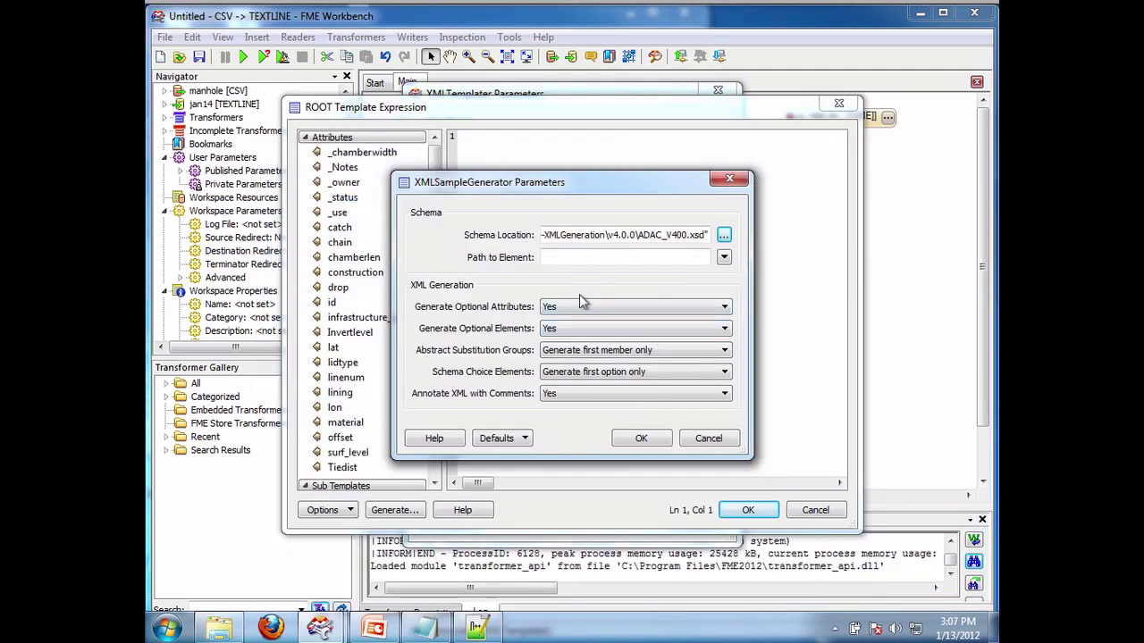
pyautogui.click(595, 257)
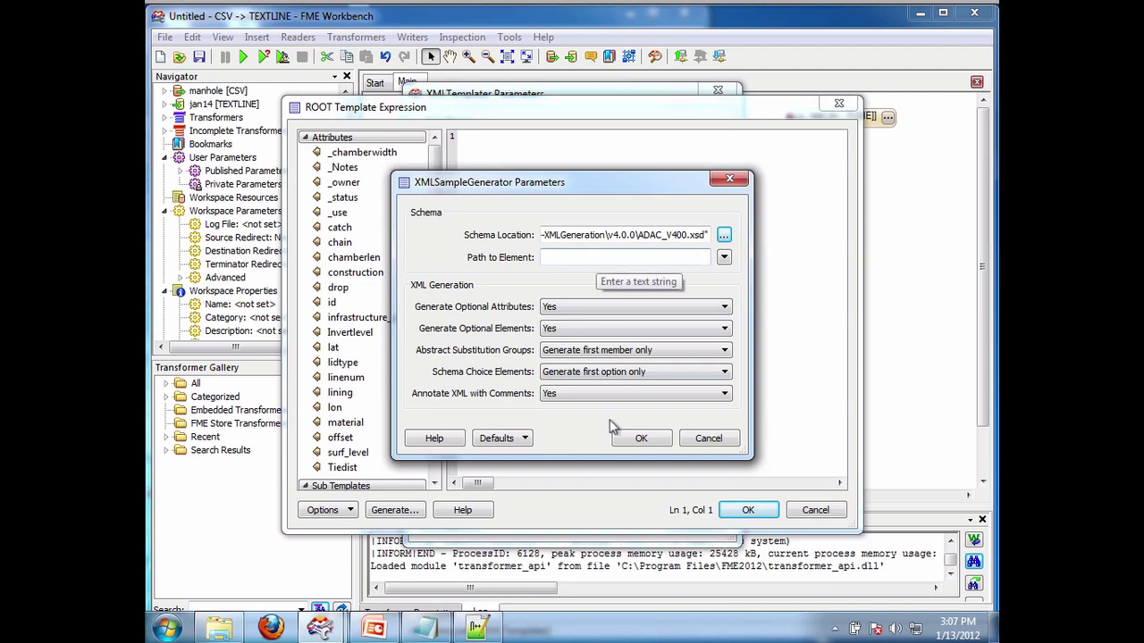
# - Generate the sample XML, then paste the Manhole element path into Path to Element
pyautogui.click(642, 440)
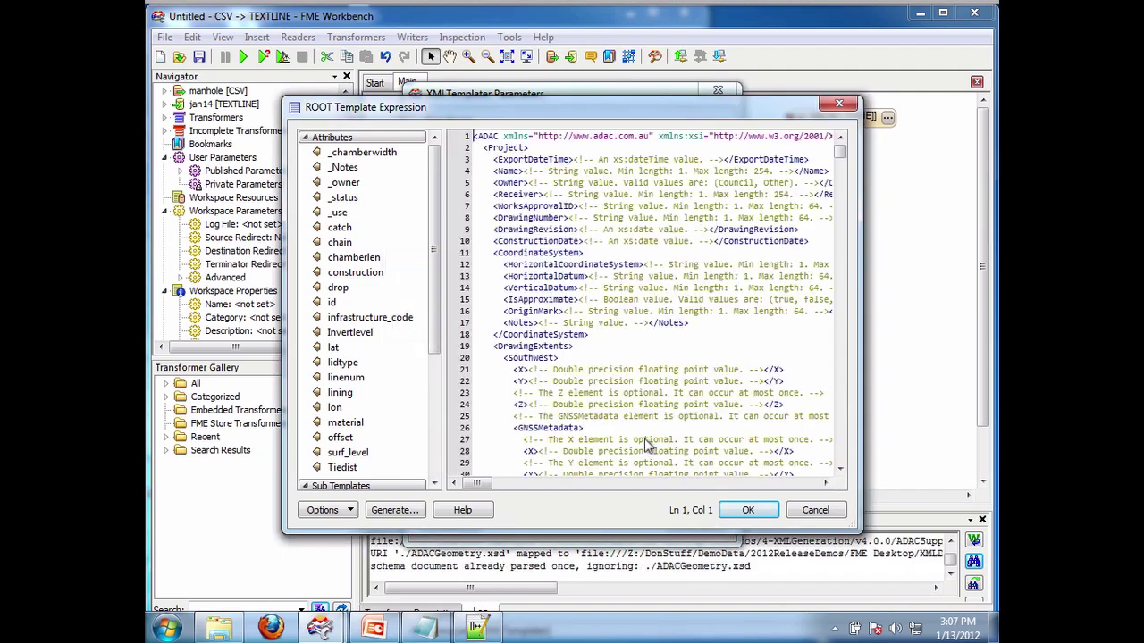
pyautogui.moveTo(840, 156)
pyautogui.mouseDown()
pyautogui.moveTo(839, 478)
pyautogui.moveTo(838, 145)
pyautogui.mouseUp()
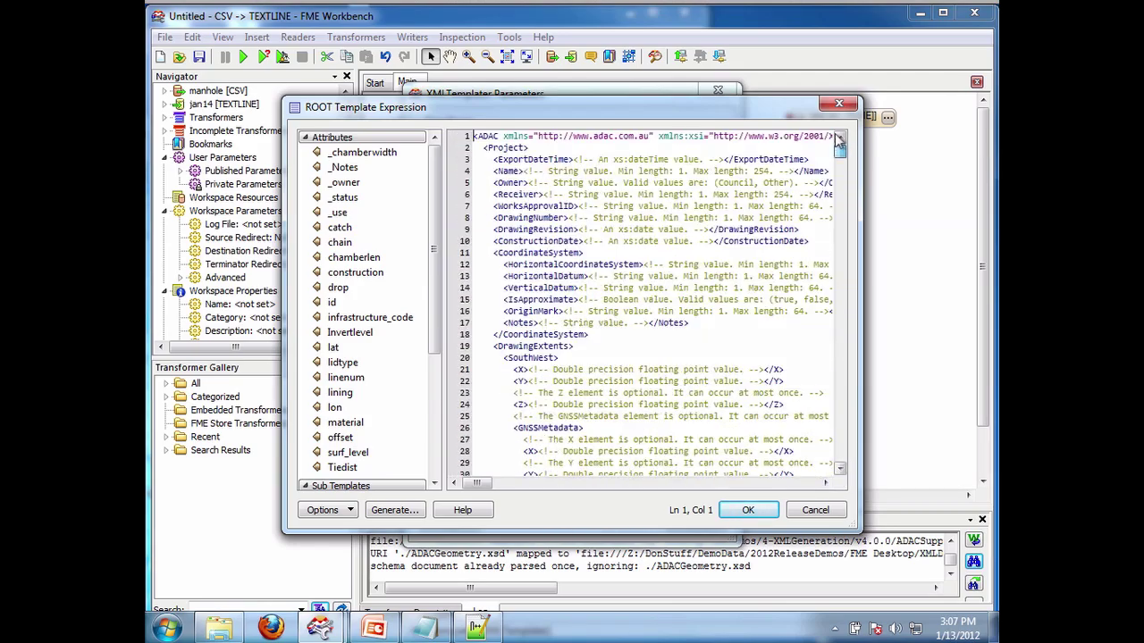
pyautogui.click(390, 509)
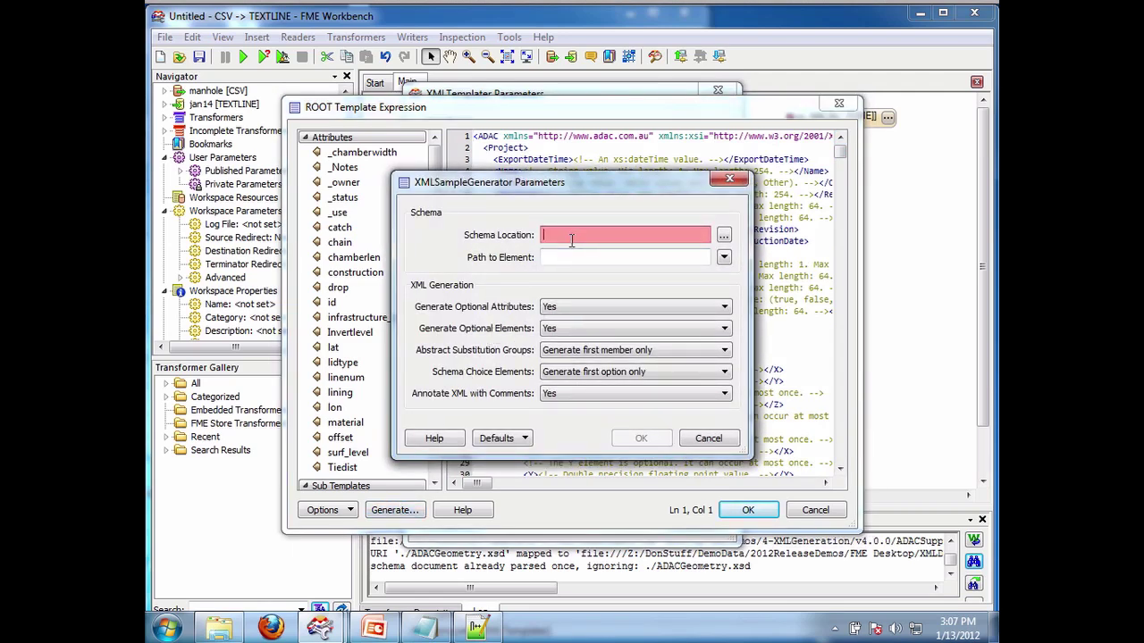
pyautogui.hotkey('ctrl', 'v')
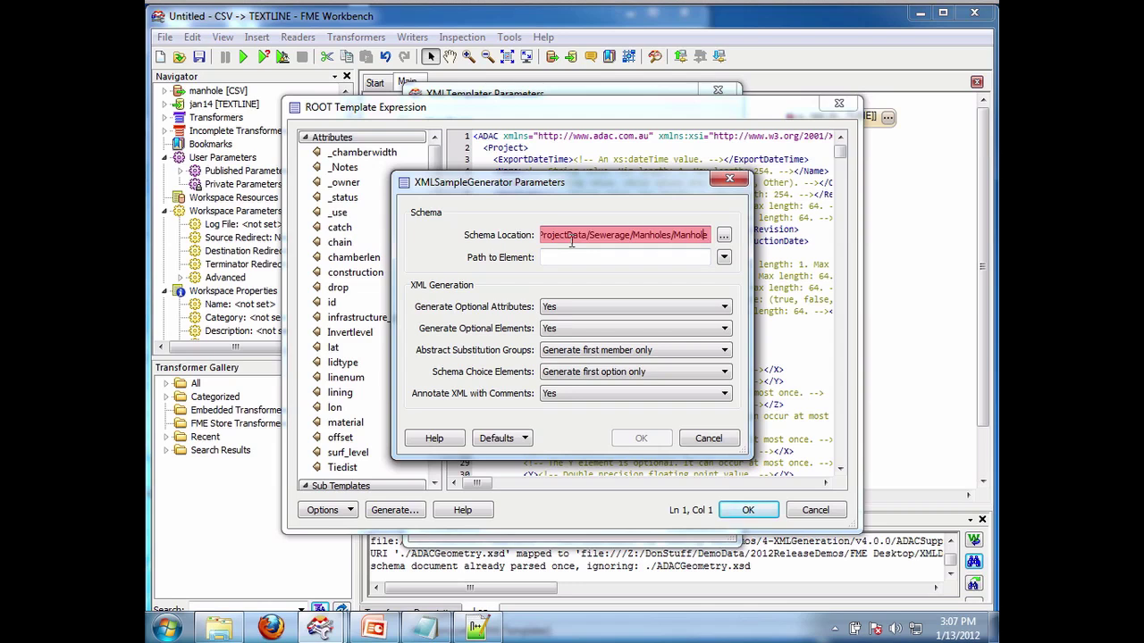
pyautogui.press('Left')
pyautogui.press('Left')
pyautogui.press('Left')
pyautogui.press('Left')
pyautogui.press('Left')
pyautogui.press('Left')
pyautogui.press('Left')
pyautogui.press('Left')
pyautogui.press('Left')
pyautogui.press('Left')
pyautogui.press('Left')
pyautogui.press('Left')
pyautogui.press('Left')
pyautogui.press('Left')
pyautogui.press('Left')
pyautogui.press('Left')
pyautogui.press('Left')
pyautogui.press('Left')
pyautogui.press('Left')
pyautogui.press('Left')
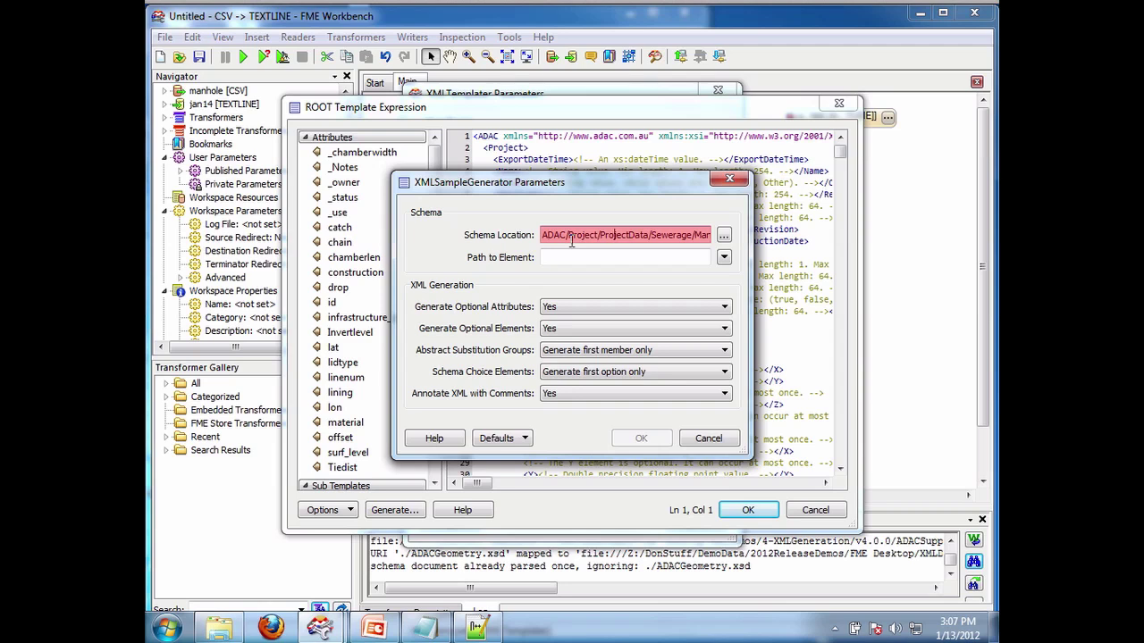
pyautogui.press('Right')
pyautogui.press('Right')
pyautogui.press('Right')
pyautogui.press('Right')
pyautogui.press('Right')
pyautogui.press('Right')
pyautogui.press('Right')
pyautogui.press('Right')
pyautogui.press('Right')
pyautogui.press('Right')
pyautogui.press('Right')
pyautogui.press('Right')
pyautogui.press('Right')
pyautogui.press('Right')
pyautogui.press('Right')
pyautogui.press('Right')
pyautogui.press('Right')
pyautogui.press('Right')
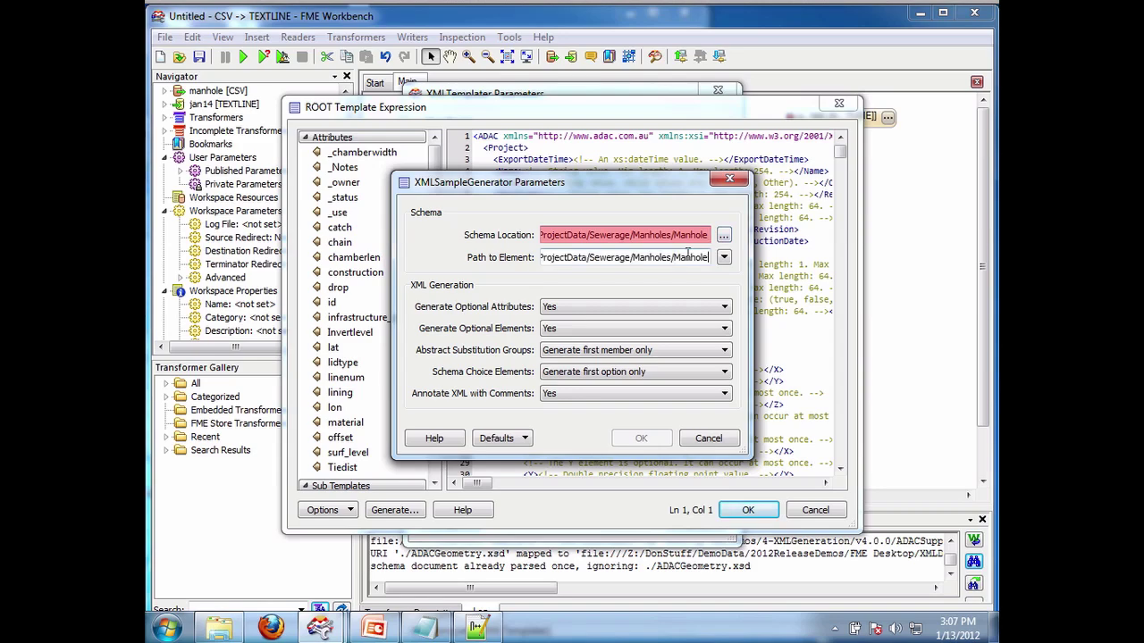
# - Reselect ADAC_V400.xsd and set Generate Optional Attributes and Elements both to No
pyautogui.click(723, 235)
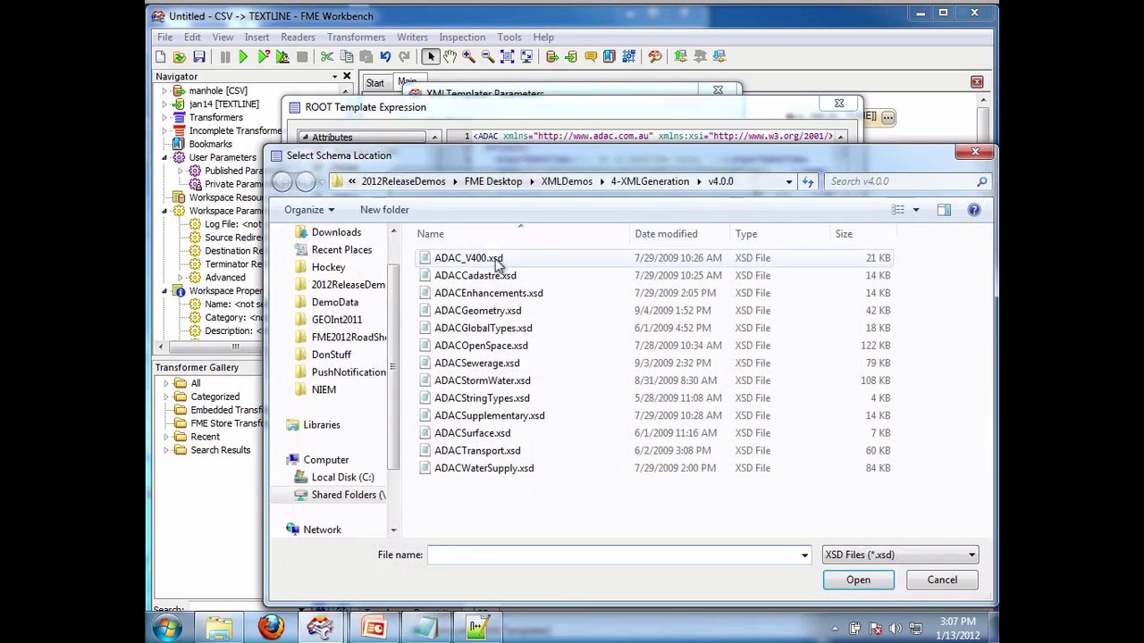
pyautogui.click(505, 260)
pyautogui.click(853, 579)
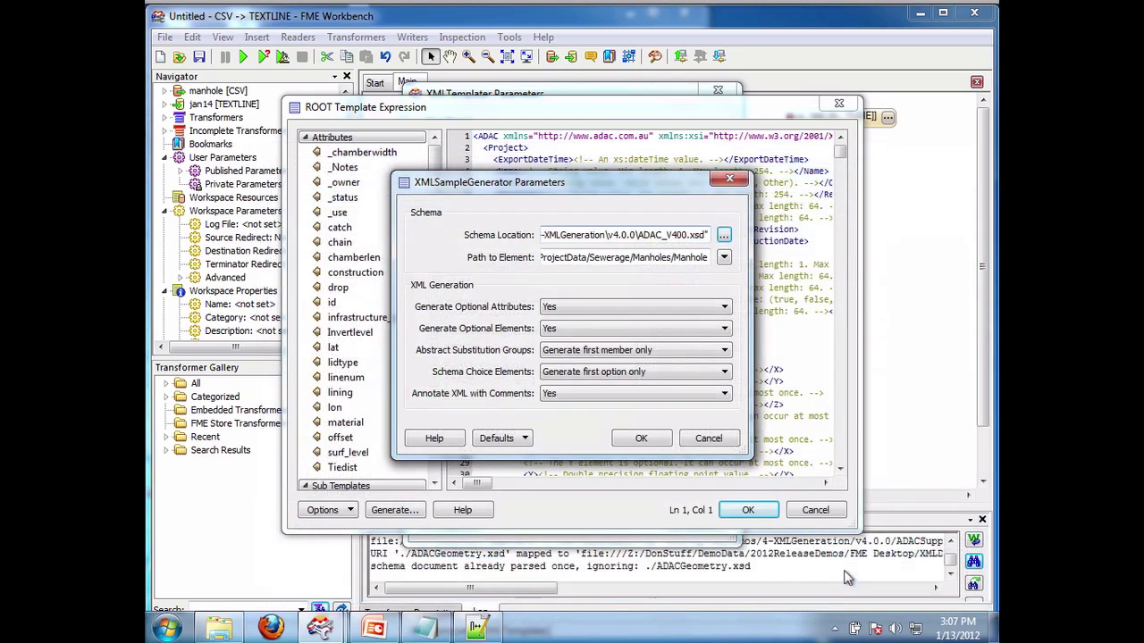
pyautogui.click(609, 313)
pyautogui.click(599, 334)
pyautogui.click(616, 329)
pyautogui.click(624, 352)
# - Generate the Manhole sample XML and map _owner into Owner, deleting its placeholder comment
pyautogui.click(640, 439)
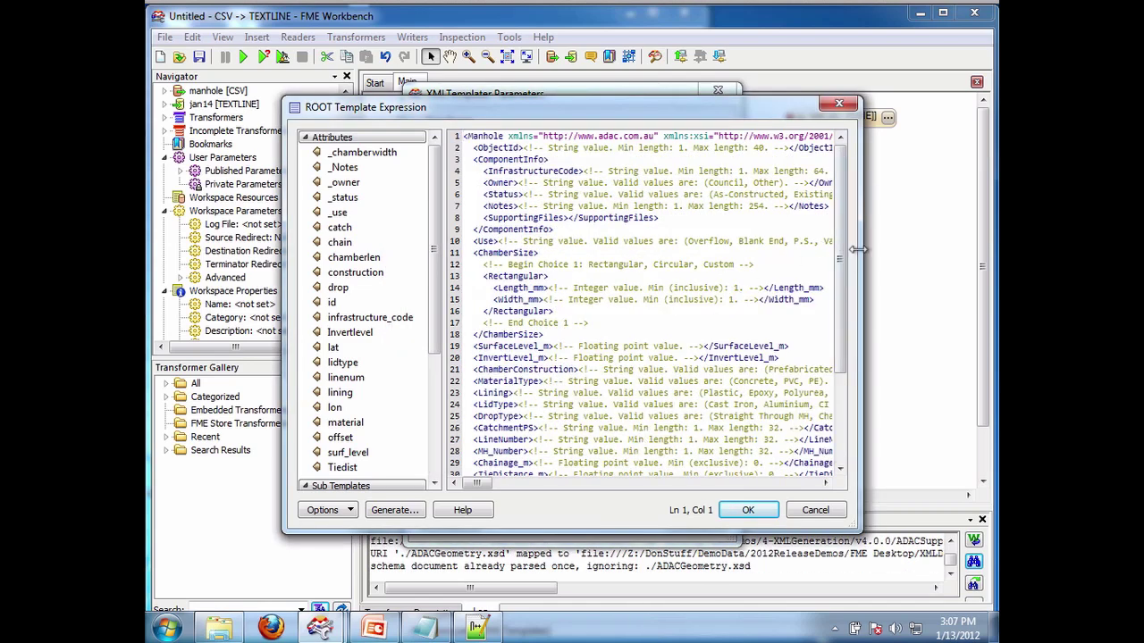
pyautogui.moveTo(856, 248); pyautogui.dragTo(926, 248)
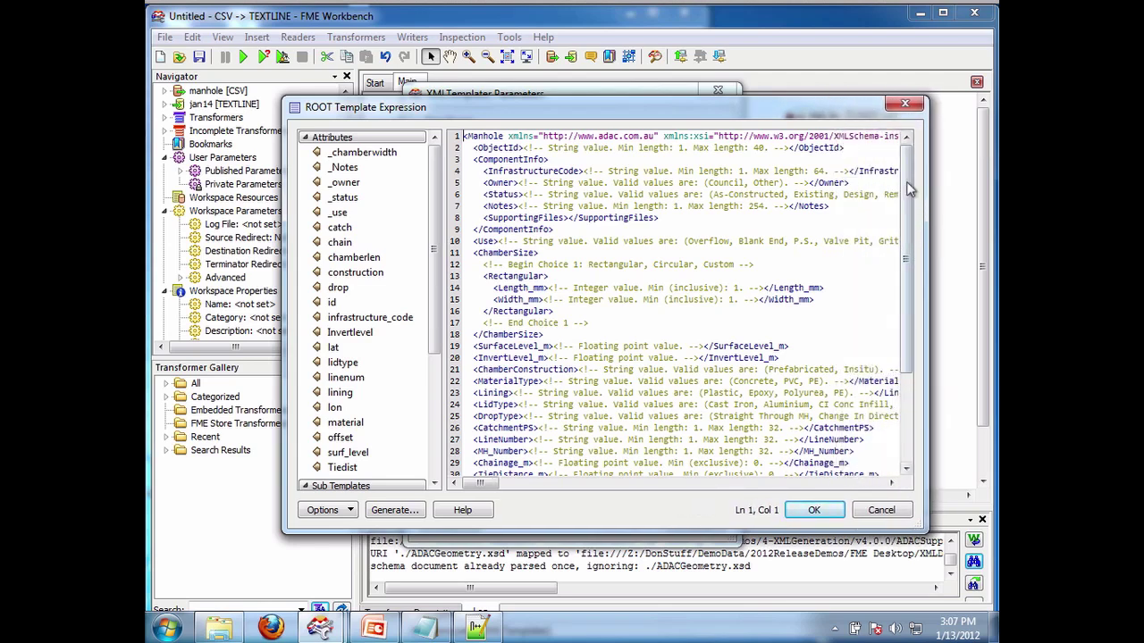
pyautogui.moveTo(905, 185)
pyautogui.mouseDown()
pyautogui.moveTo(899, 285)
pyautogui.moveTo(905, 177)
pyautogui.mouseUp()
pyautogui.moveTo(357, 185); pyautogui.dragTo(520, 183)
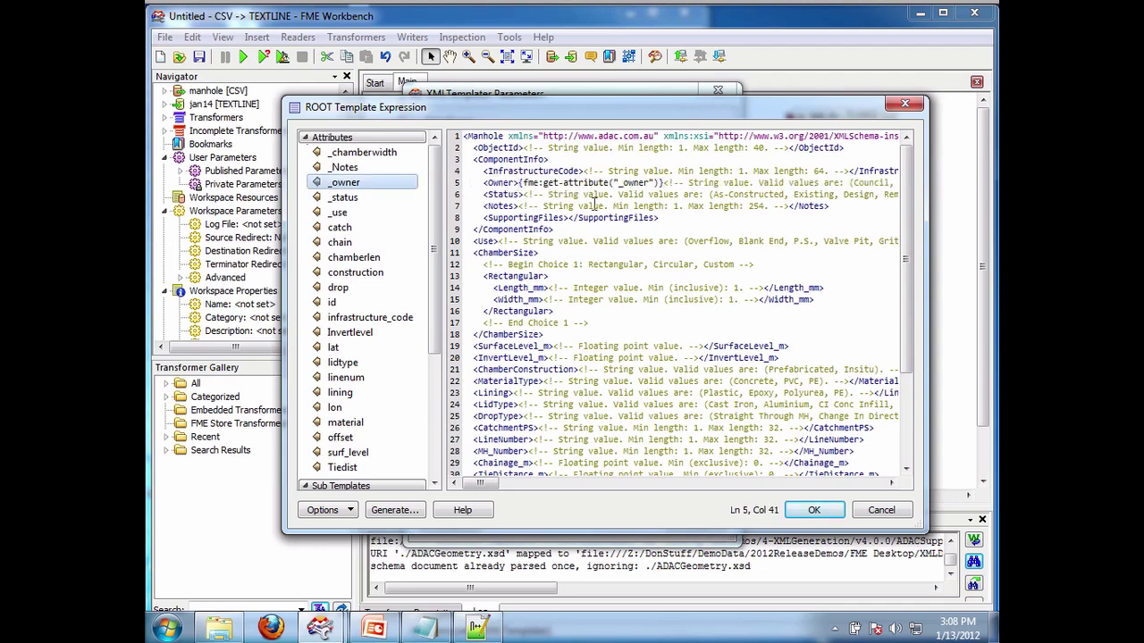
pyautogui.hotkey('shift', 'Right')
pyautogui.hotkey('shift', 'Right')
pyautogui.hotkey('shift', 'Right')
pyautogui.hotkey('shift', 'Right')
pyautogui.hotkey('shift', 'Right')
pyautogui.hotkey('shift', 'Right')
pyautogui.hotkey('shift', 'Right')
pyautogui.hotkey('shift', 'Right')
pyautogui.hotkey('shift', 'Right')
pyautogui.hotkey('shift', 'Right')
pyautogui.hotkey('shift', 'Right')
pyautogui.hotkey('shift', 'Right')
pyautogui.hotkey('shift', 'Right')
pyautogui.hotkey('shift', 'Right')
pyautogui.hotkey('shift', 'Right')
pyautogui.hotkey('shift', 'Right')
pyautogui.hotkey('shift', 'Right')
pyautogui.hotkey('shift', 'Right')
pyautogui.hotkey('shift', 'Right')
pyautogui.hotkey('shift', 'Right')
pyautogui.hotkey('shift', 'Right')
pyautogui.hotkey('shift', 'Right')
pyautogui.hotkey('shift', 'Right')
pyautogui.hotkey('shift', 'Right')
pyautogui.hotkey('shift', 'Right')
pyautogui.hotkey('shift', 'Right')
pyautogui.hotkey('shift', 'Right')
pyautogui.hotkey('shift', 'Right')
pyautogui.hotkey('shift', 'Right')
pyautogui.hotkey('shift', 'Right')
pyautogui.hotkey('shift', 'Right')
pyautogui.hotkey('shift', 'Right')
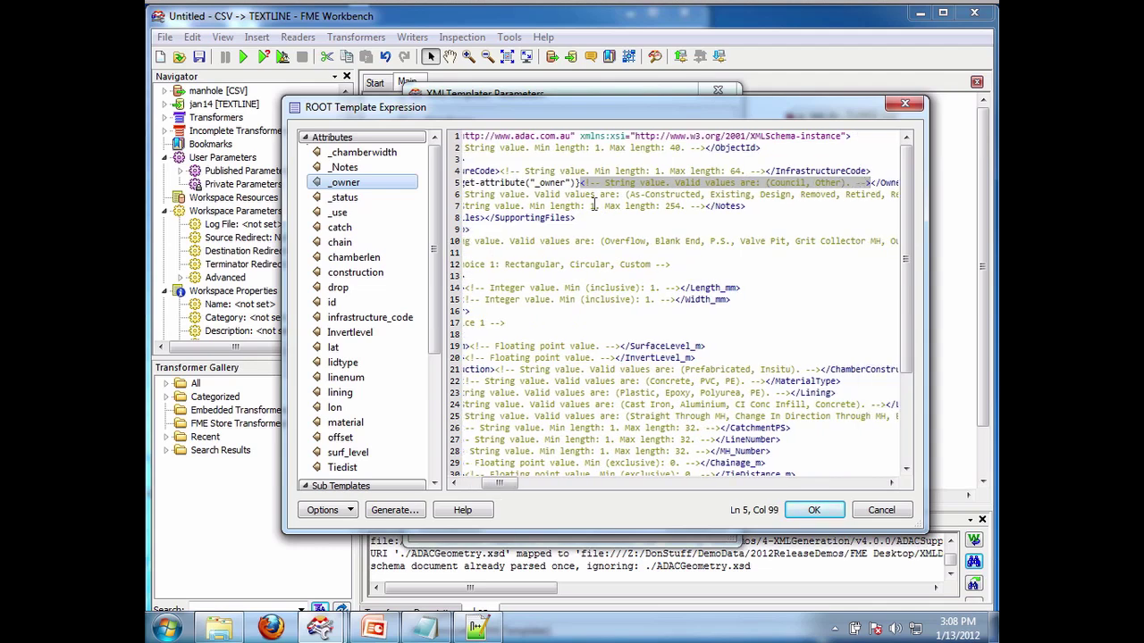
pyautogui.press('Delete')
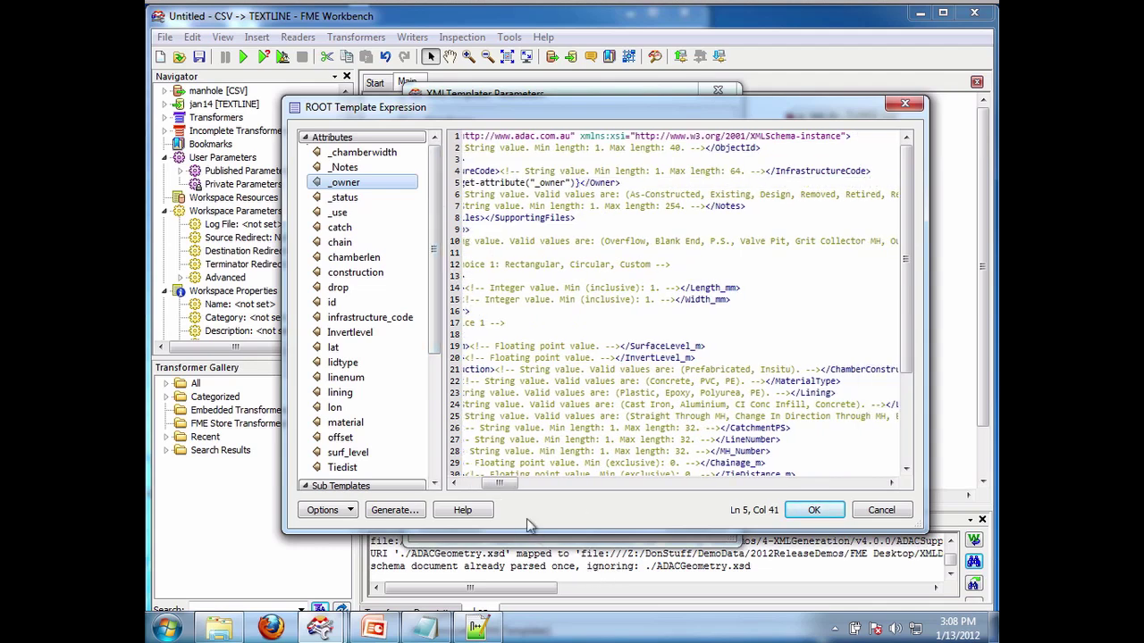
# - Map the _Notes attribute into the Notes element and delete its placeholder comment
pyautogui.moveTo(488, 483); pyautogui.dragTo(474, 483)
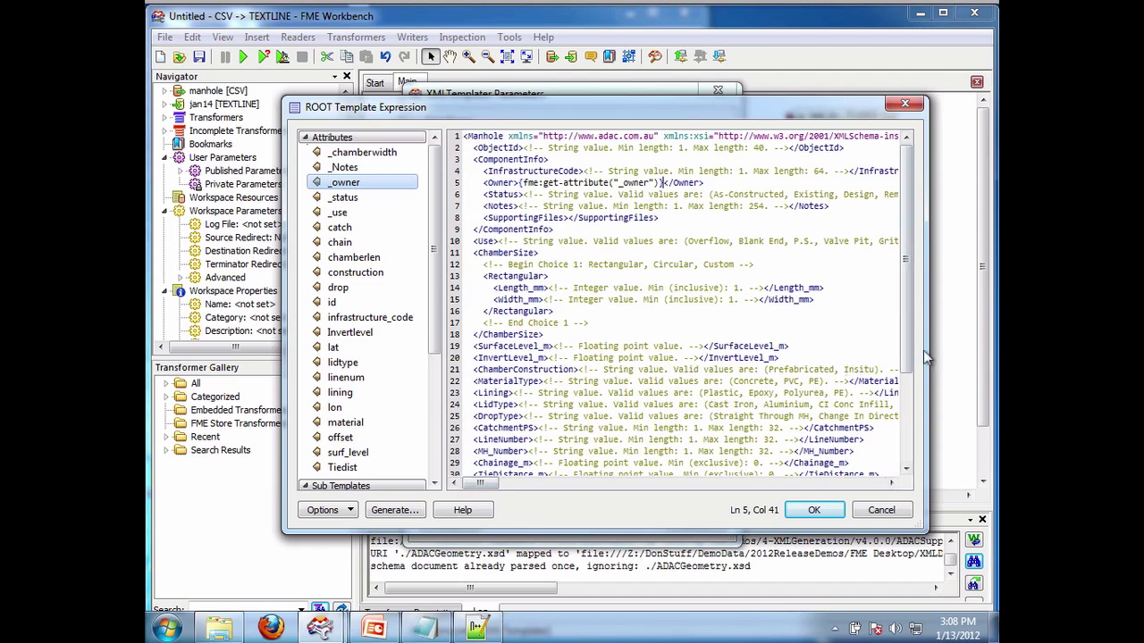
pyautogui.moveTo(926, 350); pyautogui.dragTo(993, 350)
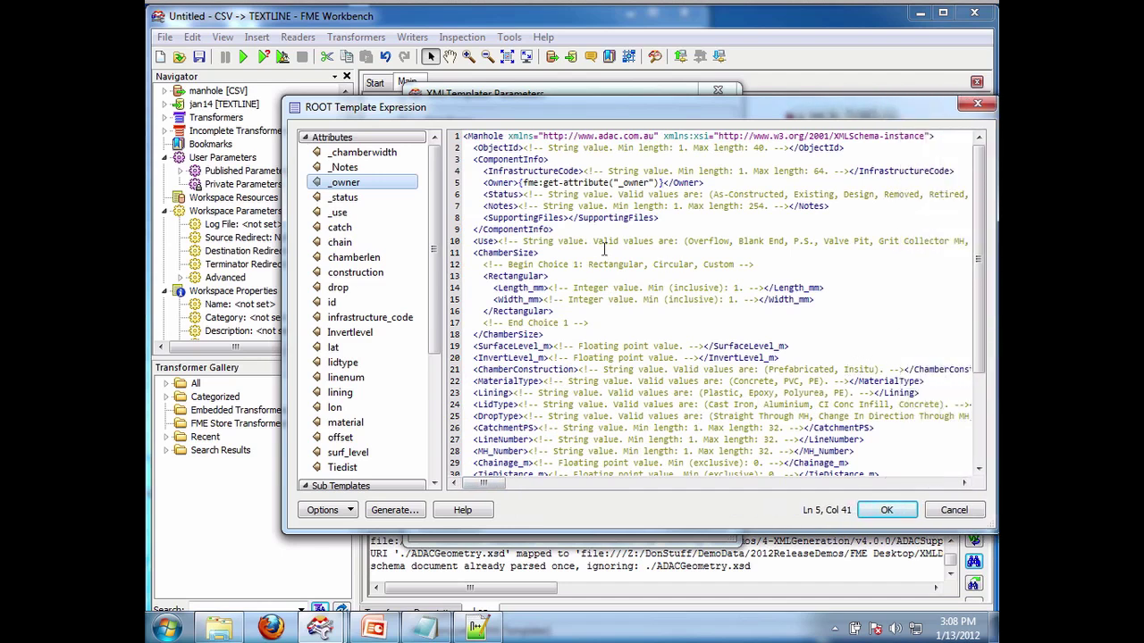
pyautogui.moveTo(353, 172); pyautogui.dragTo(520, 207)
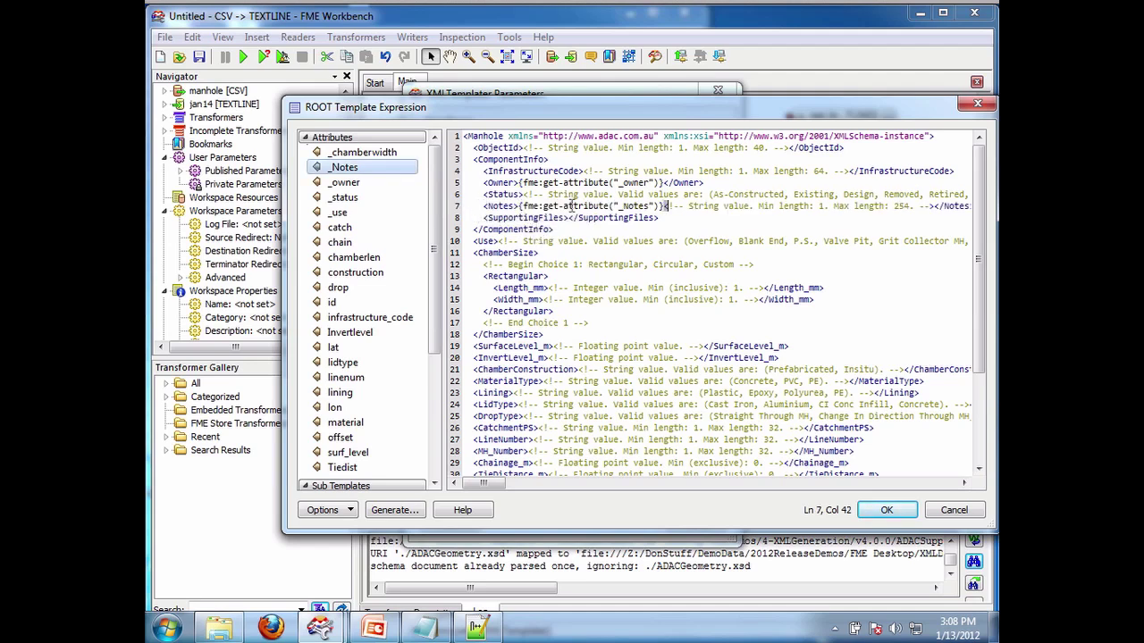
pyautogui.hotkey('shift', 'Right')
pyautogui.hotkey('shift', 'Right')
pyautogui.hotkey('shift', 'Right')
pyautogui.hotkey('shift', 'Right')
pyautogui.hotkey('shift', 'Right')
pyautogui.hotkey('shift', 'Right')
pyautogui.hotkey('shift', 'Right')
pyautogui.hotkey('shift', 'Right')
pyautogui.hotkey('shift', 'Right')
pyautogui.hotkey('shift', 'Right')
pyautogui.hotkey('shift', 'Right')
pyautogui.hotkey('shift', 'Right')
pyautogui.hotkey('shift', 'Right')
pyautogui.hotkey('shift', 'Right')
pyautogui.hotkey('shift', 'Right')
pyautogui.hotkey('shift', 'Right')
pyautogui.hotkey('shift', 'Right')
pyautogui.hotkey('shift', 'Right')
pyautogui.hotkey('shift', 'Right')
pyautogui.hotkey('shift', 'Right')
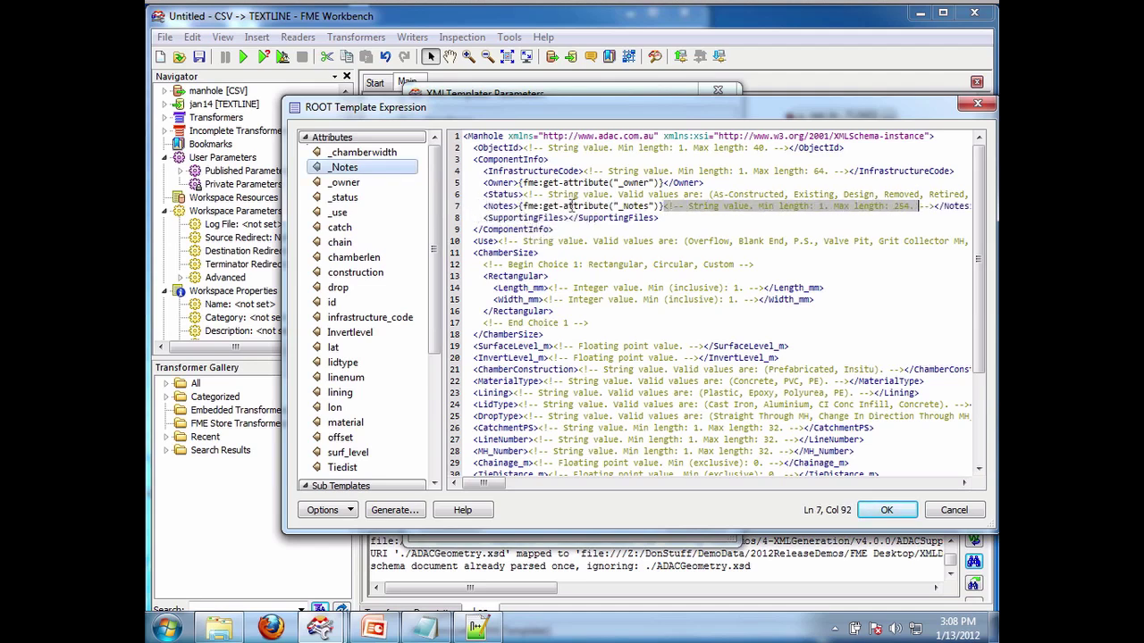
pyautogui.press('Delete')
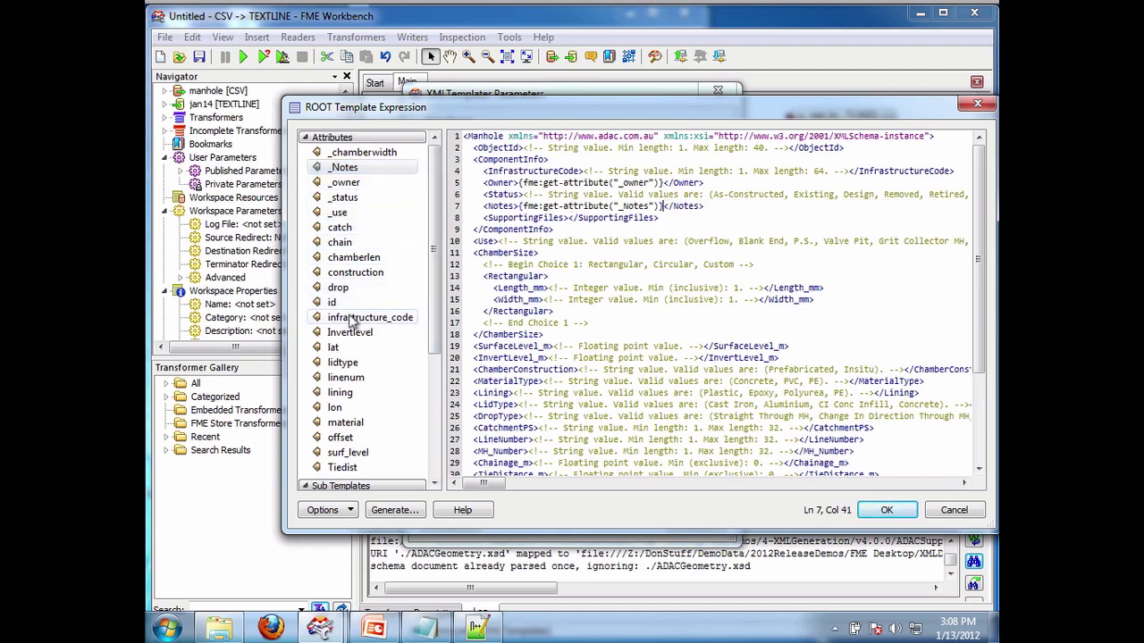
# - Map infrastructure_code into InfrastructureCode and remove the leftover schema comment
pyautogui.moveTo(350, 322); pyautogui.dragTo(586, 172)
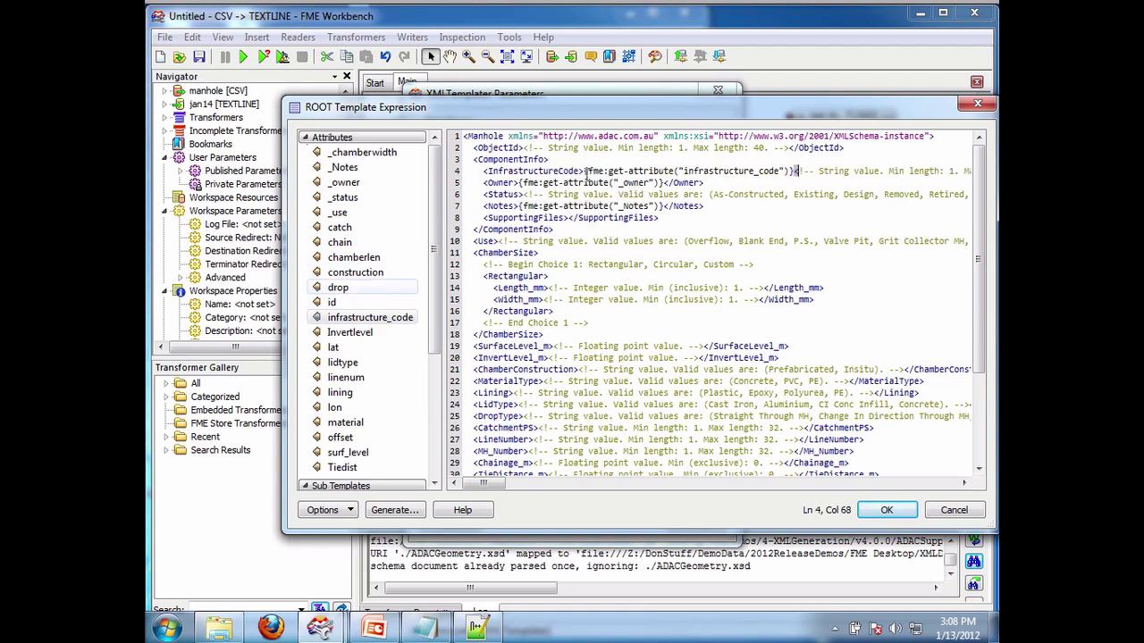
pyautogui.hotkey('shift', 'Right')
pyautogui.hotkey('shift', 'Right')
pyautogui.hotkey('shift', 'Right')
pyautogui.hotkey('shift', 'Right')
pyautogui.hotkey('shift', 'Right')
pyautogui.hotkey('shift', 'Right')
pyautogui.hotkey('shift', 'Right')
pyautogui.hotkey('shift', 'Right')
pyautogui.hotkey('shift', 'Right')
pyautogui.hotkey('shift', 'Right')
pyautogui.hotkey('shift', 'Right')
pyautogui.hotkey('shift', 'Right')
pyautogui.hotkey('shift', 'Right')
pyautogui.hotkey('shift', 'Right')
pyautogui.hotkey('shift', 'Right')
pyautogui.hotkey('shift', 'Right')
pyautogui.hotkey('shift', 'Right')
pyautogui.hotkey('shift', 'Right')
pyautogui.hotkey('shift', 'Right')
pyautogui.hotkey('shift', 'Right')
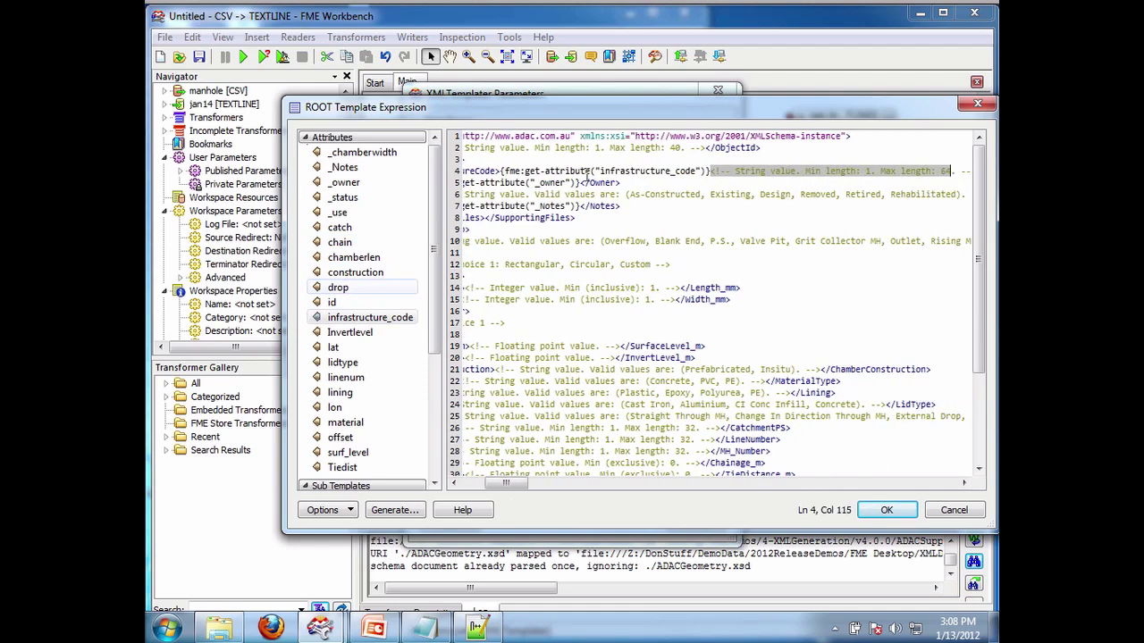
pyautogui.hotkey('shift', 'Right')
pyautogui.hotkey('shift', 'Right')
pyautogui.hotkey('shift', 'Right')
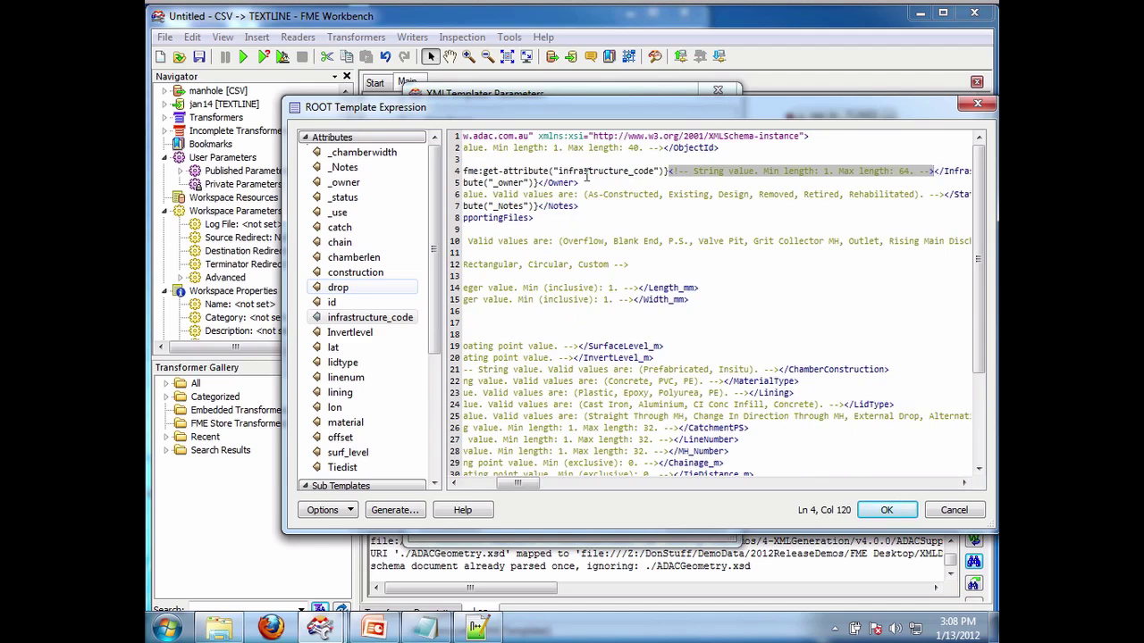
pyautogui.press('Delete')
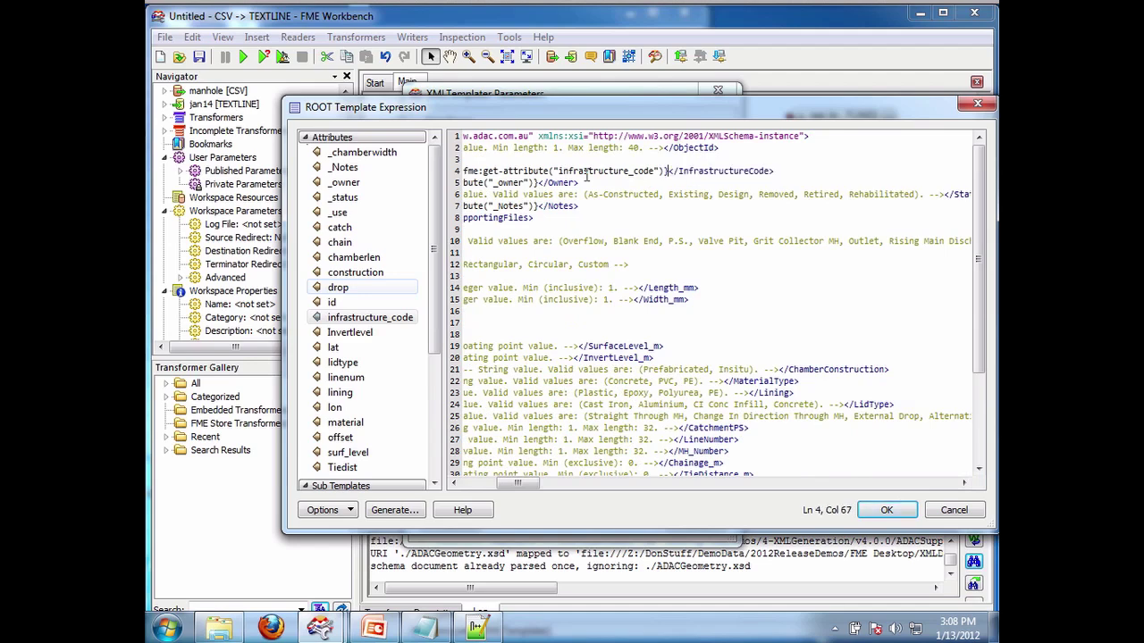
pyautogui.click(481, 484)
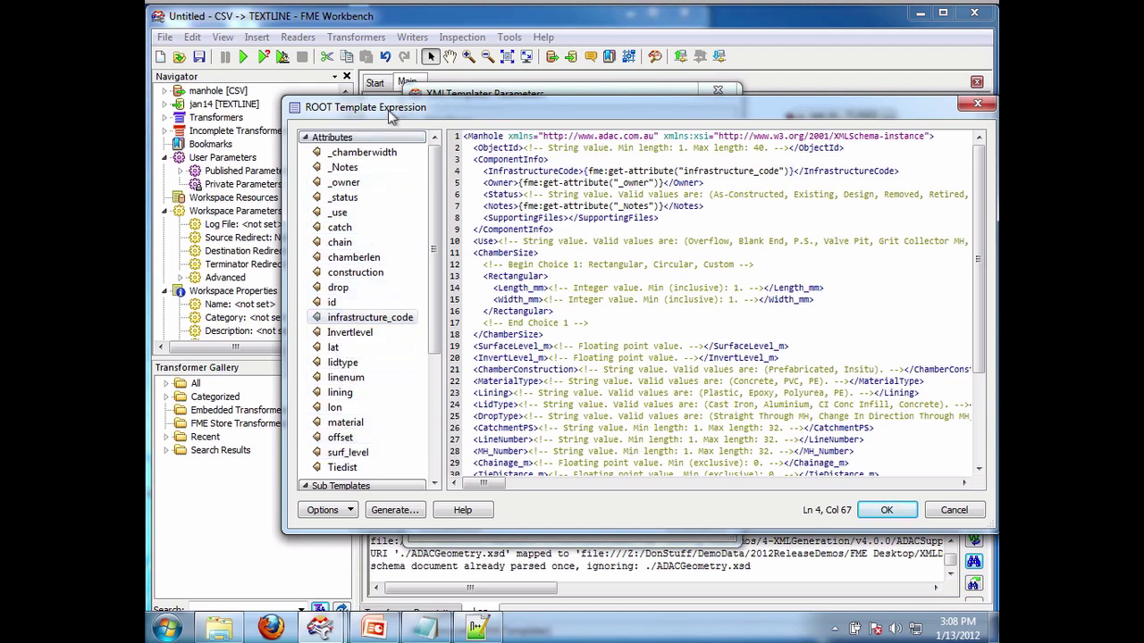
# - Map _chamberwidth into Width_mm and delete its schema comment
pyautogui.moveTo(390, 114); pyautogui.dragTo(343, 68)
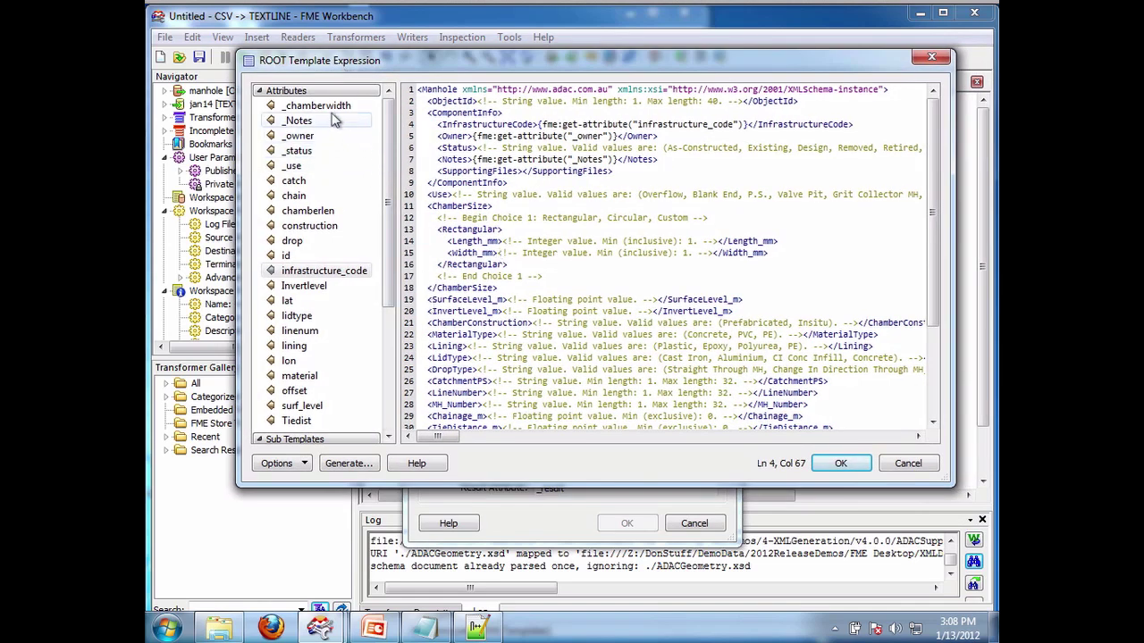
pyautogui.moveTo(332, 109); pyautogui.dragTo(498, 253)
pyautogui.hotkey('shift', 'Right')
pyautogui.hotkey('shift', 'Right')
pyautogui.hotkey('shift', 'Right')
pyautogui.hotkey('shift', 'Right')
pyautogui.hotkey('shift', 'Right')
pyautogui.hotkey('shift', 'Right')
pyautogui.hotkey('shift', 'Right')
pyautogui.hotkey('shift', 'Right')
pyautogui.hotkey('shift', 'Right')
pyautogui.hotkey('shift', 'Right')
pyautogui.hotkey('shift', 'Right')
pyautogui.hotkey('shift', 'Right')
pyautogui.hotkey('shift', 'Right')
pyautogui.hotkey('shift', 'Right')
pyautogui.hotkey('shift', 'Right')
pyautogui.hotkey('shift', 'Right')
pyautogui.hotkey('shift', 'Right')
pyautogui.hotkey('shift', 'Right')
pyautogui.hotkey('shift', 'Right')
pyautogui.hotkey('shift', 'Right')
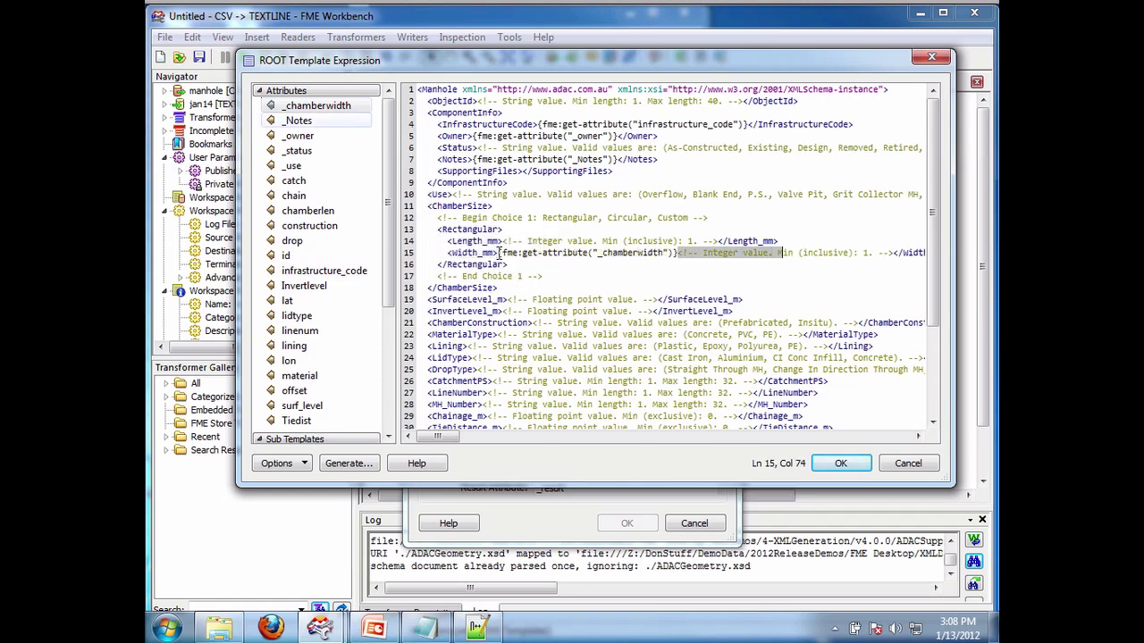
pyautogui.hotkey('shift', 'Right')
pyautogui.hotkey('shift', 'Right')
pyautogui.hotkey('shift', 'Right')
pyautogui.hotkey('shift', 'Right')
pyautogui.hotkey('shift', 'Right')
pyautogui.hotkey('shift', 'Right')
pyautogui.hotkey('shift', 'Right')
pyautogui.hotkey('shift', 'Right')
pyautogui.hotkey('shift', 'Right')
pyautogui.hotkey('shift', 'Right')
pyautogui.hotkey('shift', 'Right')
pyautogui.hotkey('shift', 'Right')
pyautogui.hotkey('shift', 'Right')
pyautogui.hotkey('shift', 'Right')
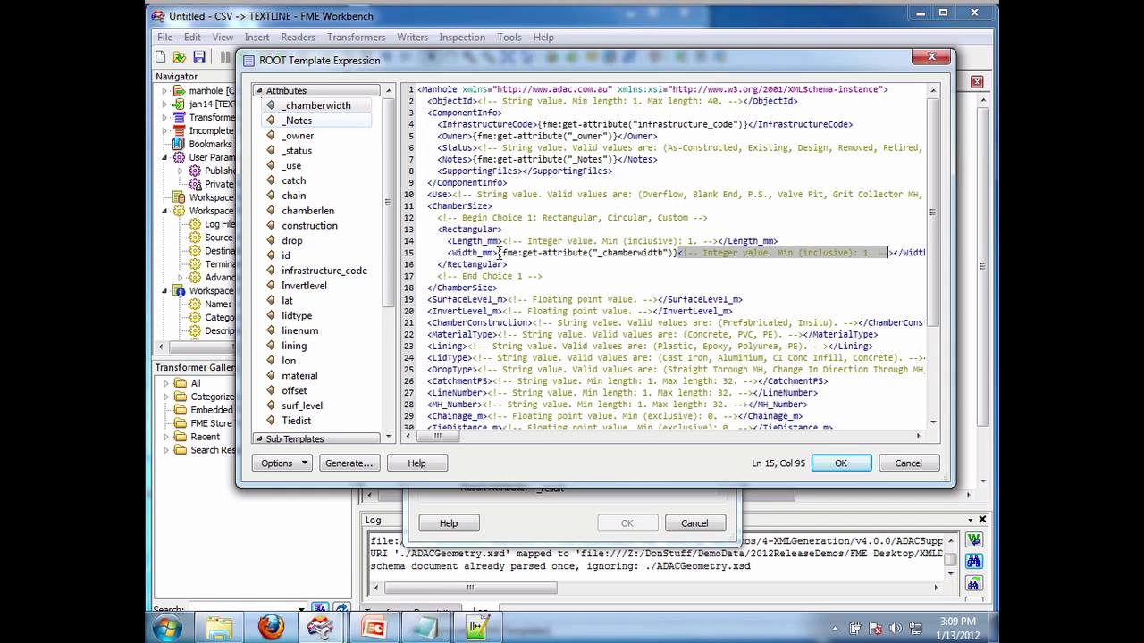
pyautogui.press('Delete')
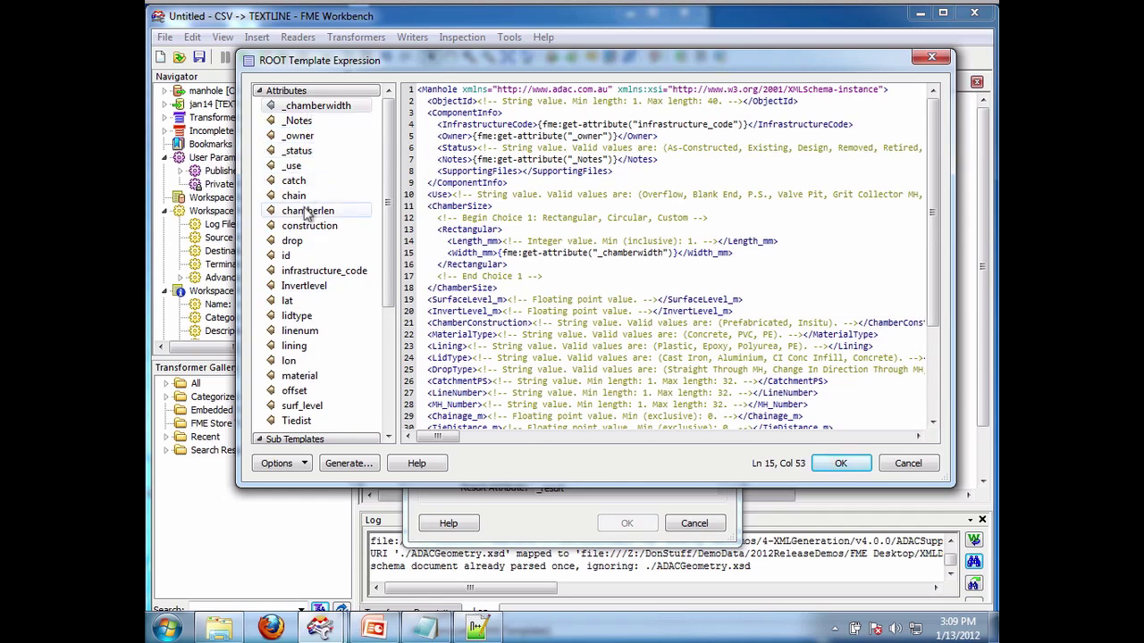
# - Map chamberlen into Length_mm, delete its comment, and accept the Manhole template
pyautogui.moveTo(306, 211); pyautogui.dragTo(505, 242)
pyautogui.hotkey('shift', 'Right')
pyautogui.hotkey('shift', 'Right')
pyautogui.hotkey('shift', 'Right')
pyautogui.hotkey('shift', 'Right')
pyautogui.hotkey('shift', 'Right')
pyautogui.hotkey('shift', 'Right')
pyautogui.hotkey('shift', 'Right')
pyautogui.hotkey('shift', 'Right')
pyautogui.hotkey('shift', 'Right')
pyautogui.hotkey('shift', 'Right')
pyautogui.hotkey('shift', 'Right')
pyautogui.hotkey('shift', 'Right')
pyautogui.hotkey('shift', 'Right')
pyautogui.hotkey('shift', 'Right')
pyautogui.hotkey('shift', 'Right')
pyautogui.hotkey('shift', 'Right')
pyautogui.hotkey('shift', 'Right')
pyautogui.hotkey('shift', 'Right')
pyautogui.hotkey('shift', 'Right')
pyautogui.hotkey('shift', 'Right')
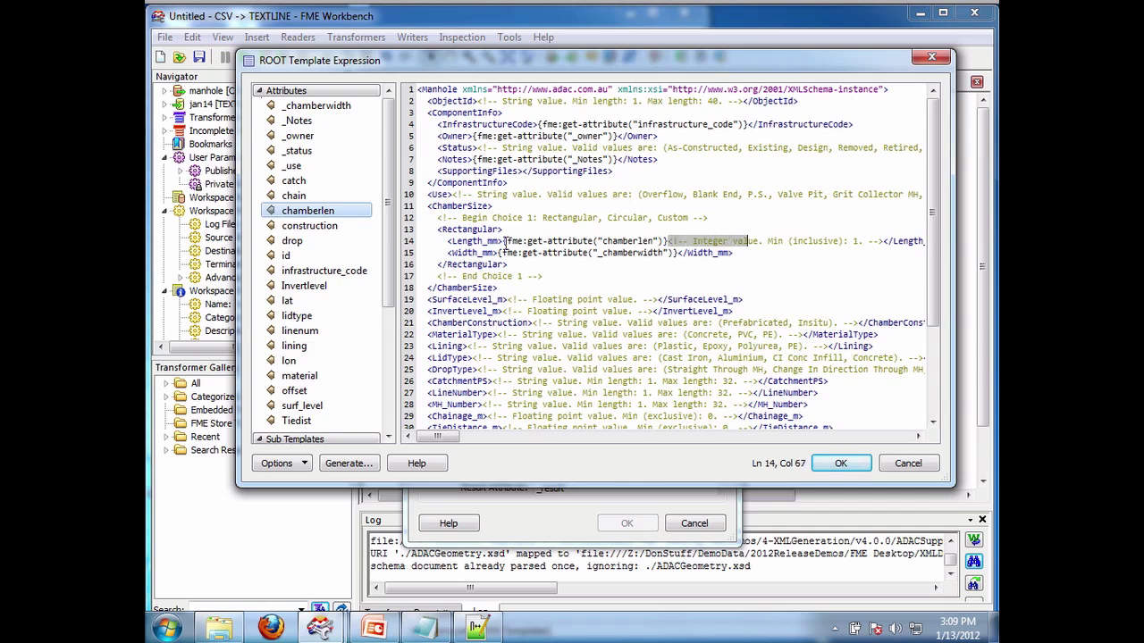
pyautogui.press('Delete')
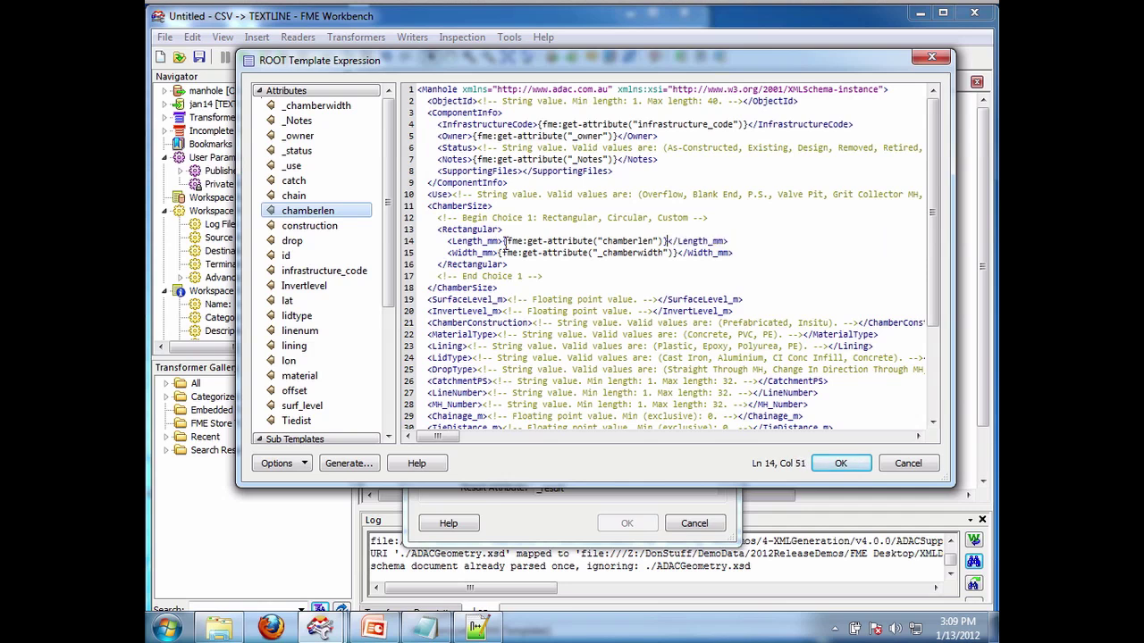
pyautogui.click(829, 468)
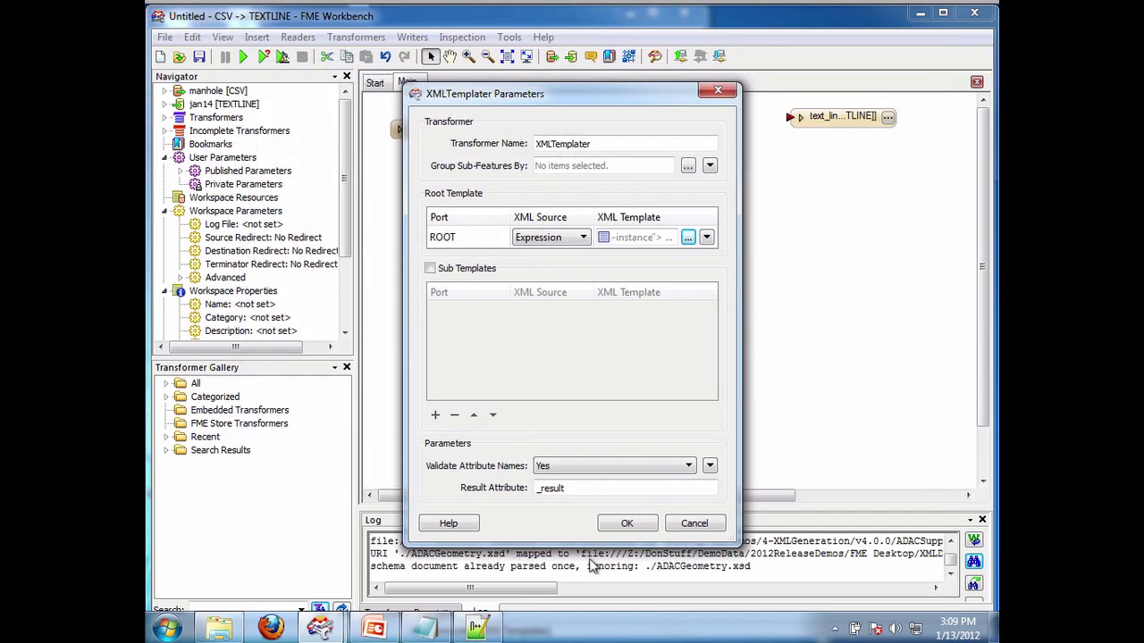
# - Close the XMLTemplater parameters and connect its OUTPUT port to the text_line writer
pyautogui.click(624, 527)
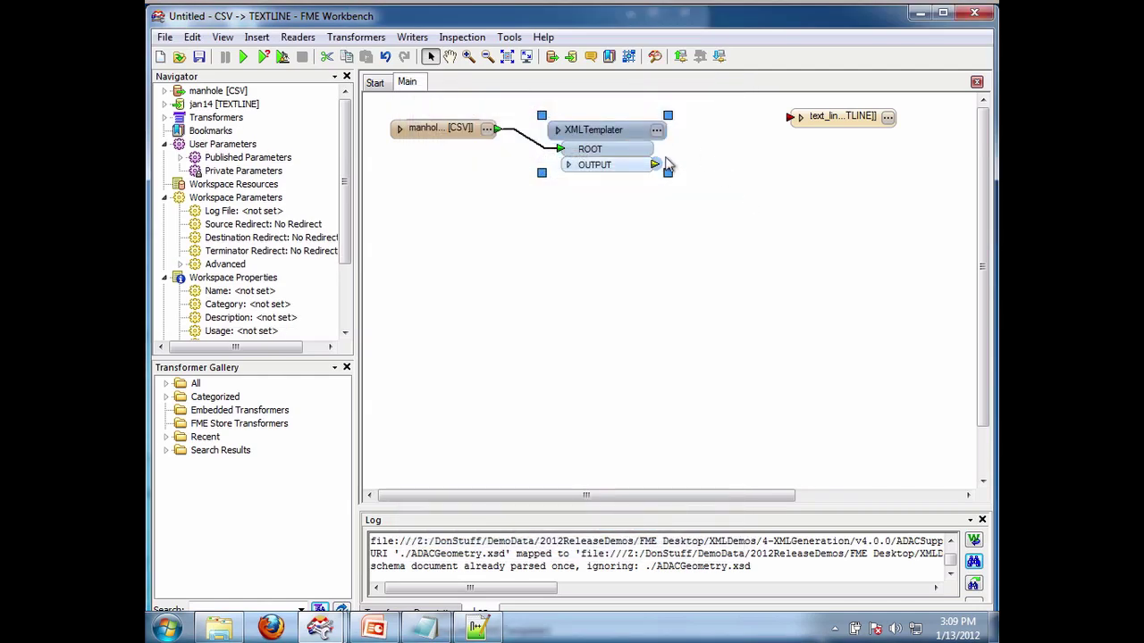
pyautogui.moveTo(655, 167); pyautogui.dragTo(790, 118)
pyautogui.moveTo(614, 131); pyautogui.dragTo(630, 132)
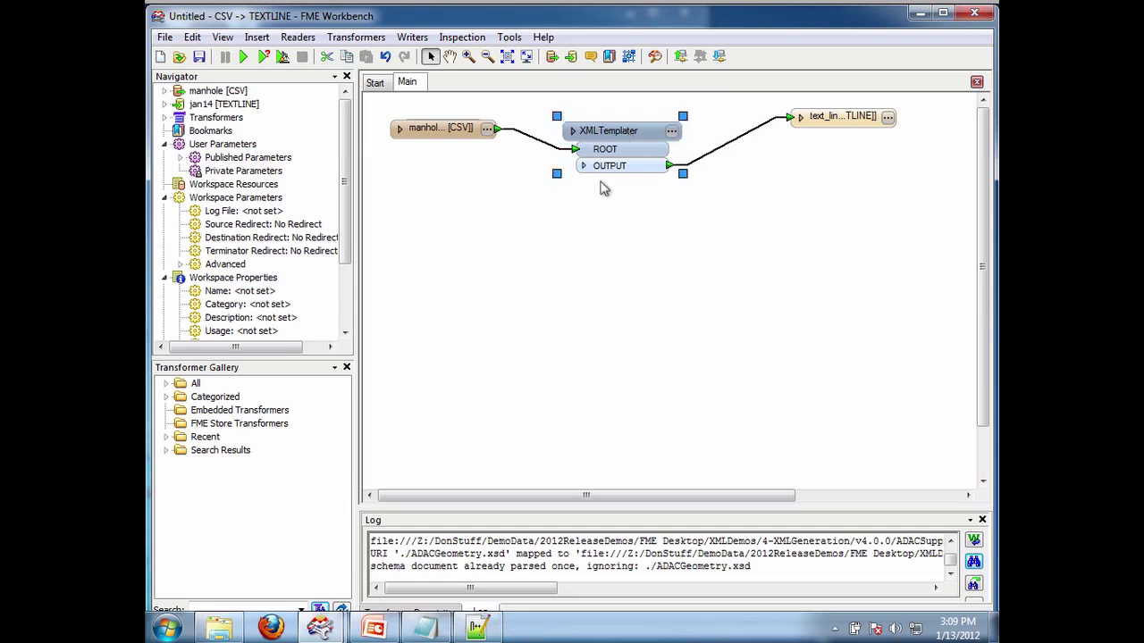
pyautogui.click(575, 320)
pyautogui.write('xmls')
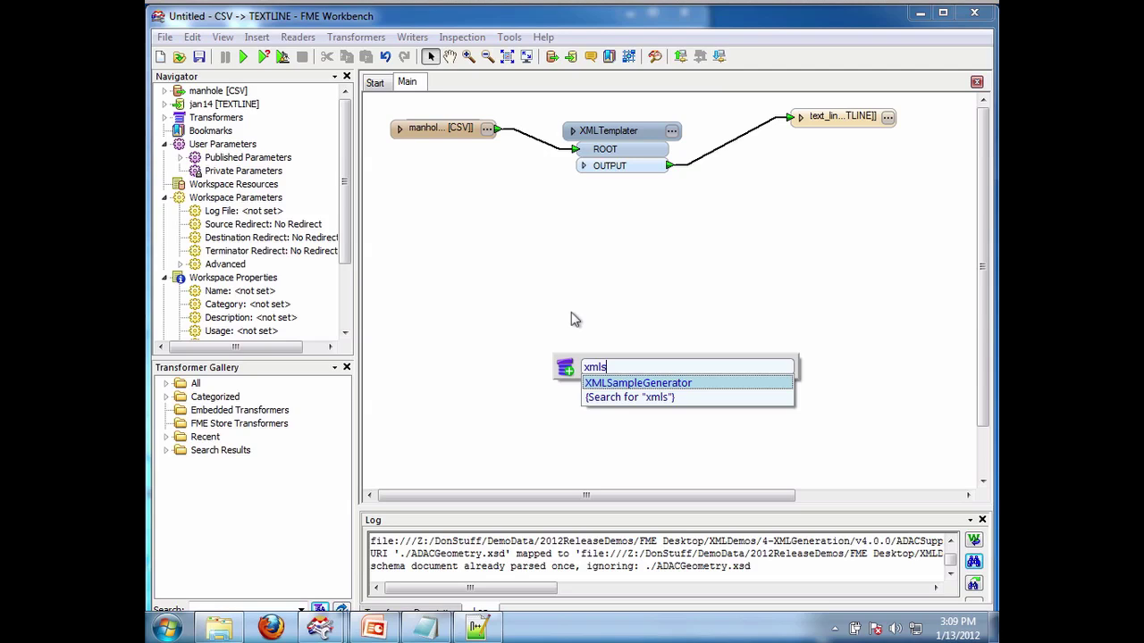
pyautogui.press('Escape')
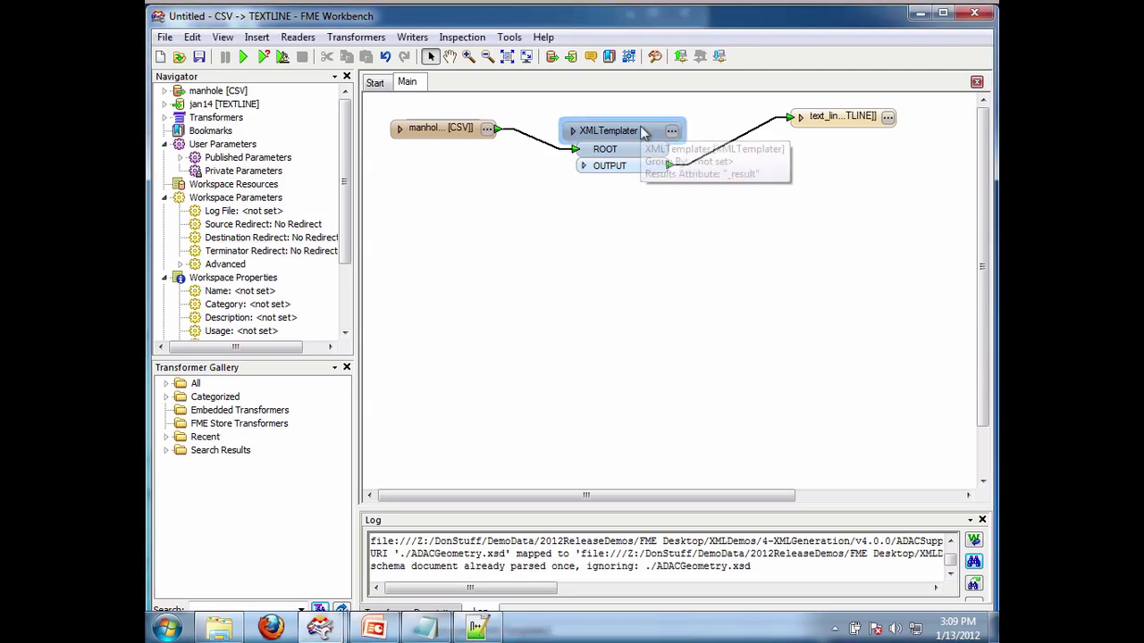
# - Map the XMLTemplater's _result attribute onto the writer's text_line_data
pyautogui.click(802, 122)
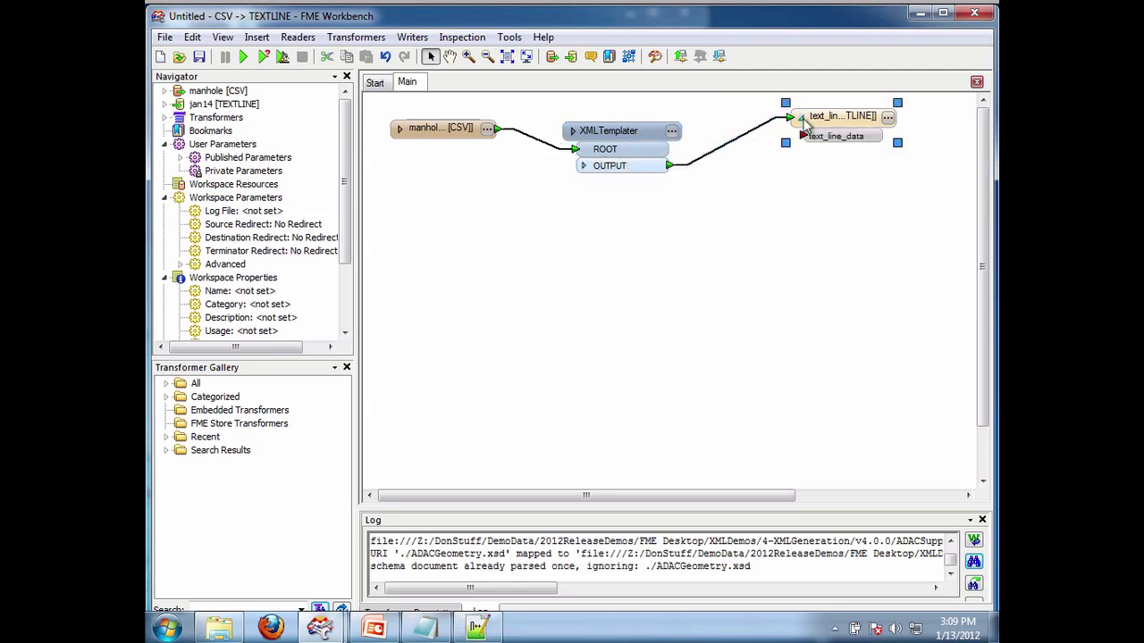
pyautogui.click(582, 169)
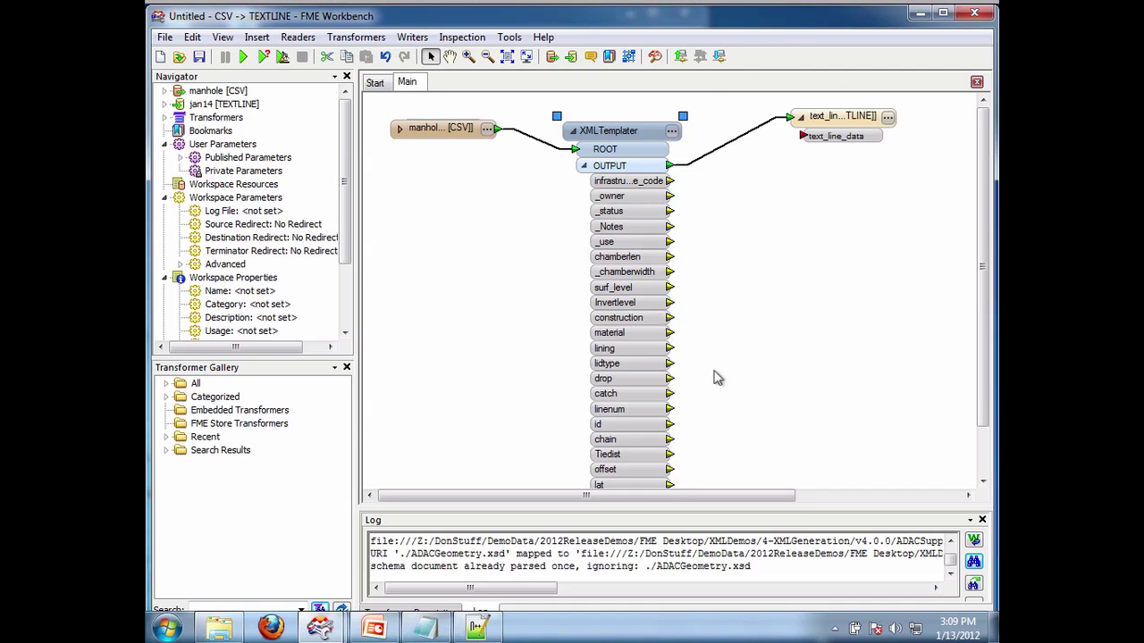
pyautogui.scroll(-2, 715, 379)
pyautogui.moveTo(672, 458); pyautogui.dragTo(804, 139)
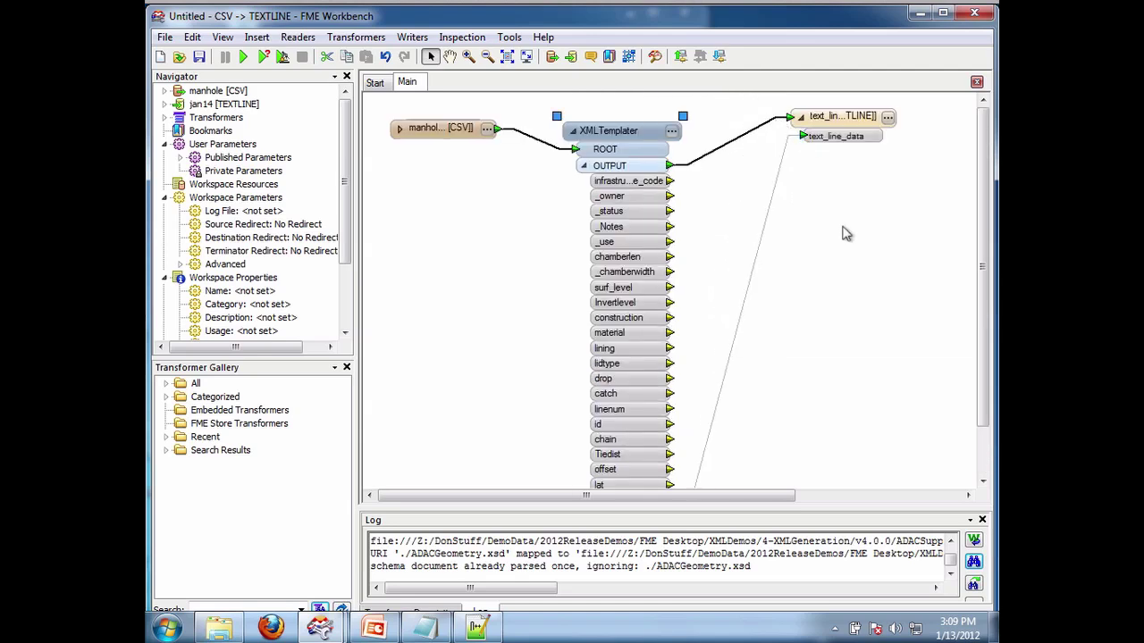
pyautogui.click(582, 167)
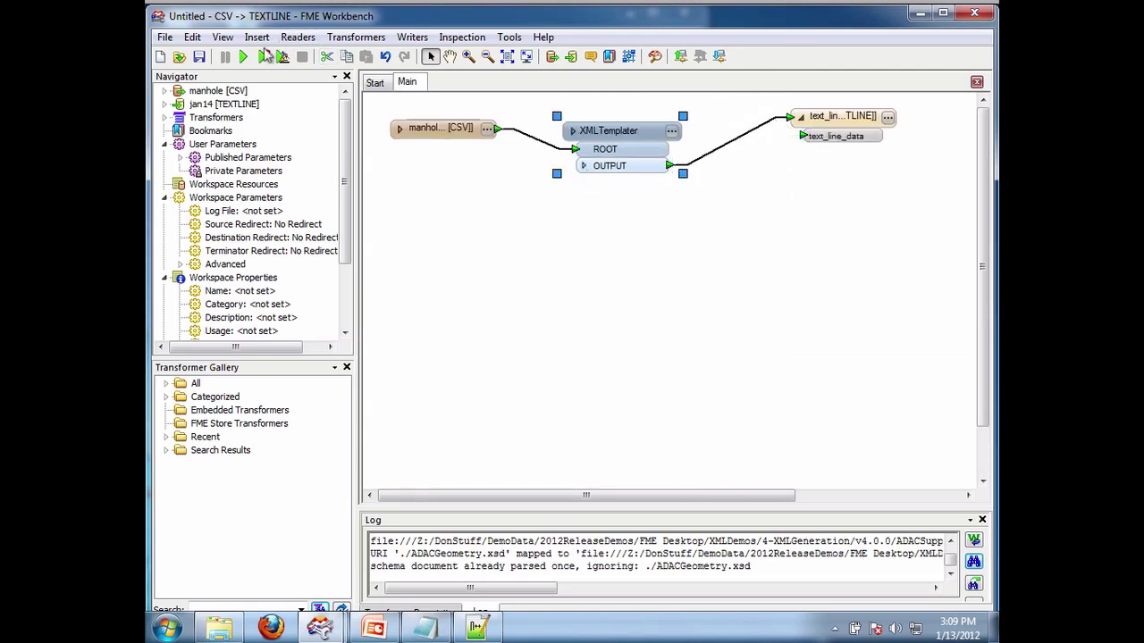
# - Run the translation, enlarge the log to confirm 1 feature written, and return to 4-XMLGeneration
pyautogui.click(242, 56)
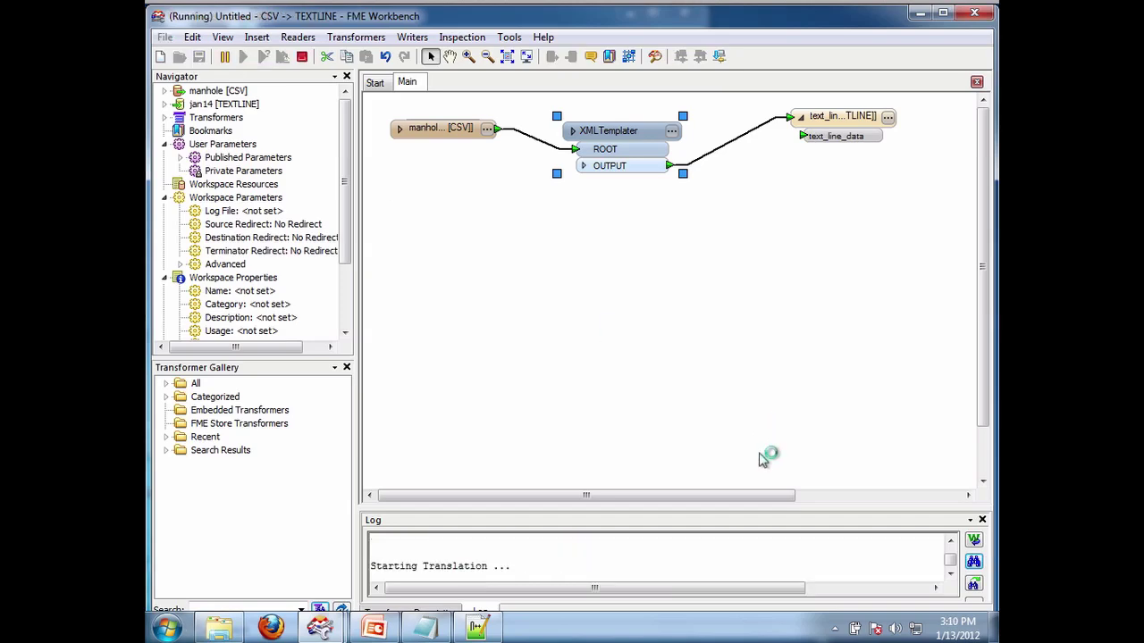
pyautogui.moveTo(738, 511); pyautogui.dragTo(735, 338)
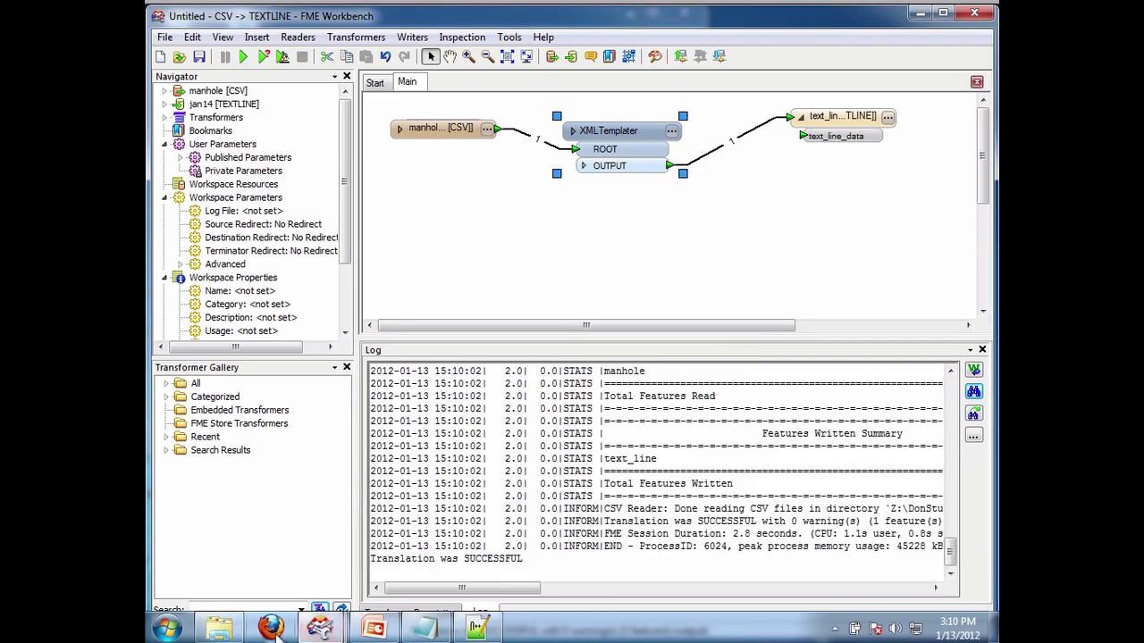
pyautogui.click(219, 628)
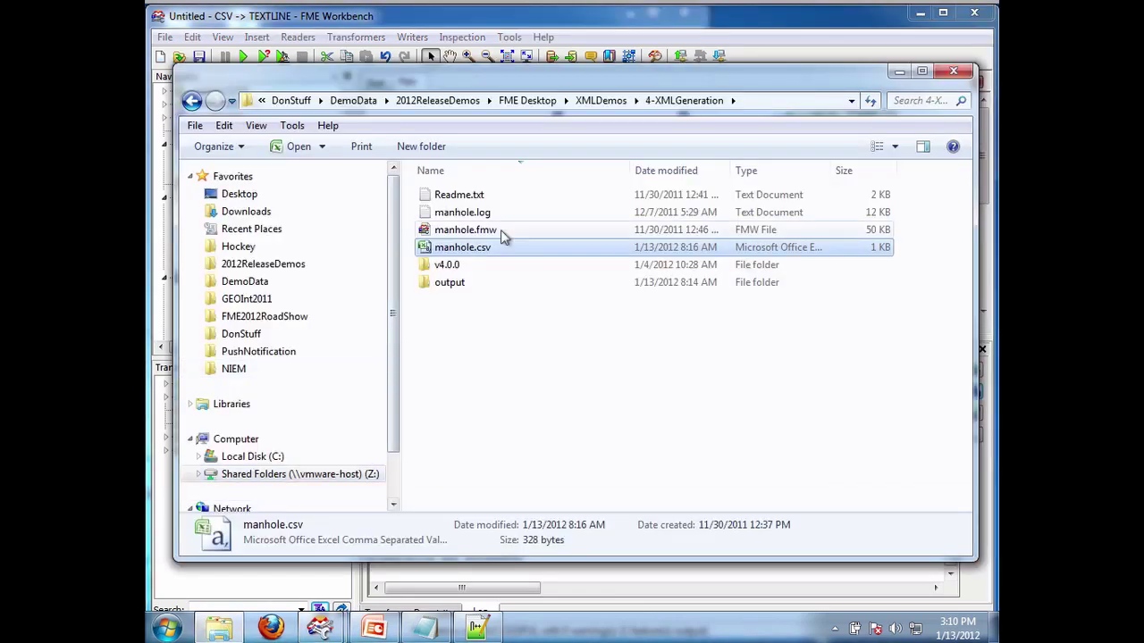
# - Open jan14.xml from the output folder in Notepad++ to check the populated Manhole XML
pyautogui.doubleClick(447, 284)
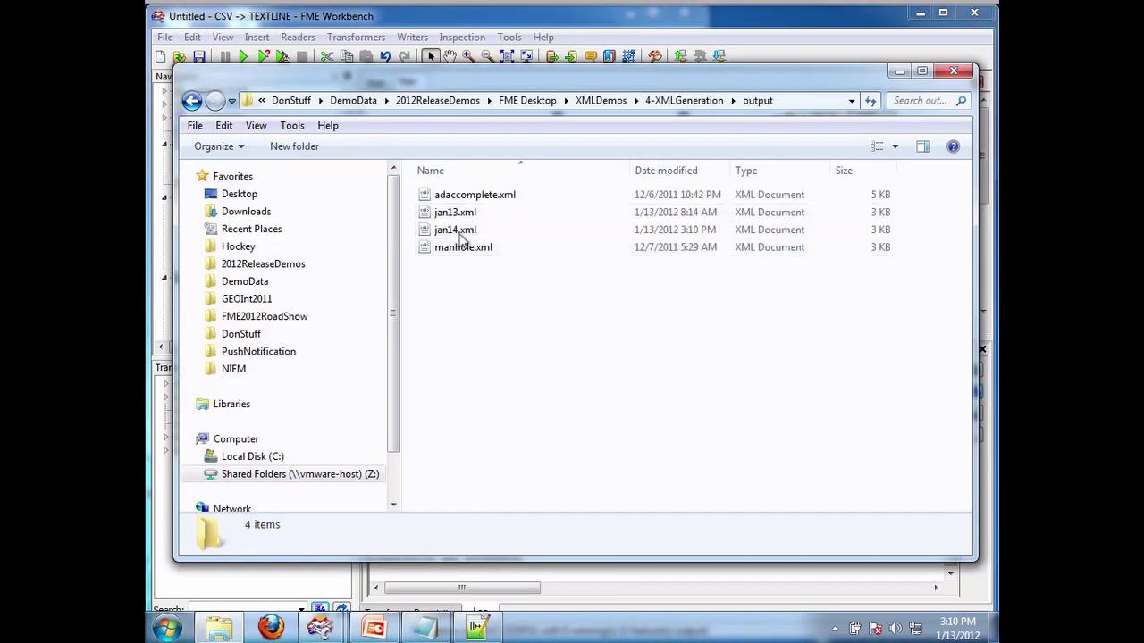
pyautogui.rightClick(456, 234)
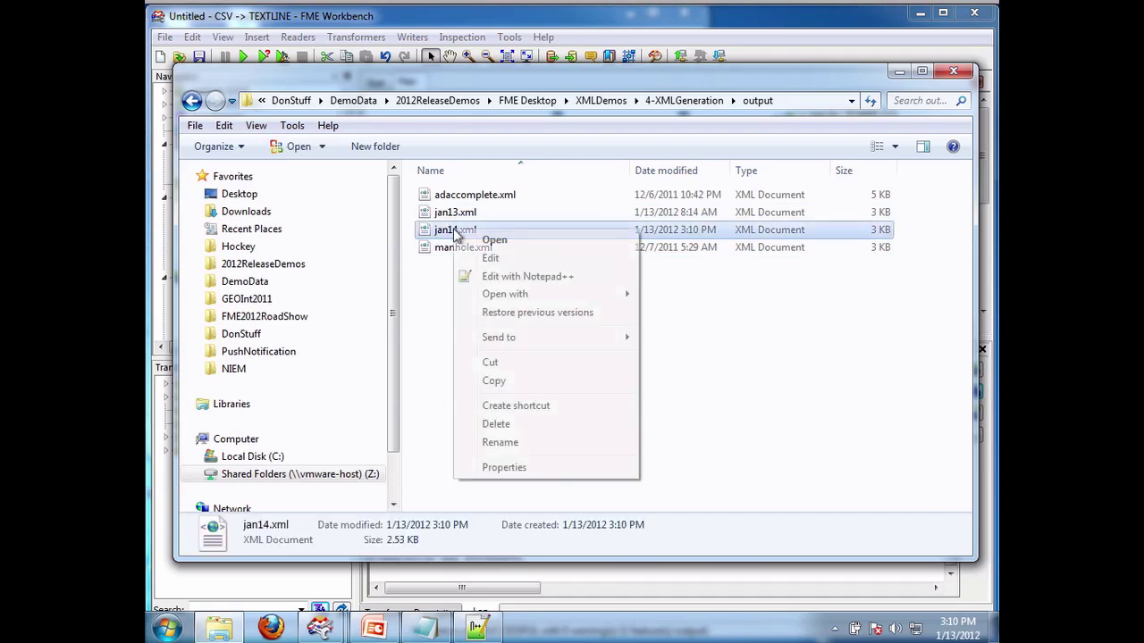
pyautogui.click(590, 283)
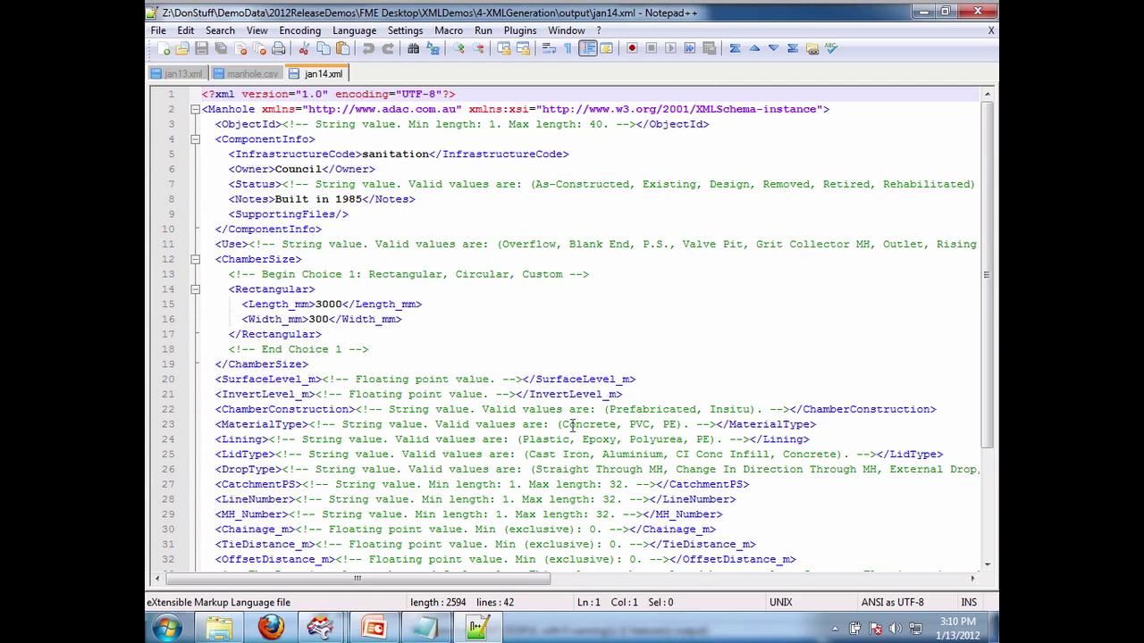
# - Minimize Notepad++ and the Explorer window to reveal the FME workspace and its translation log
pyautogui.click(921, 12)
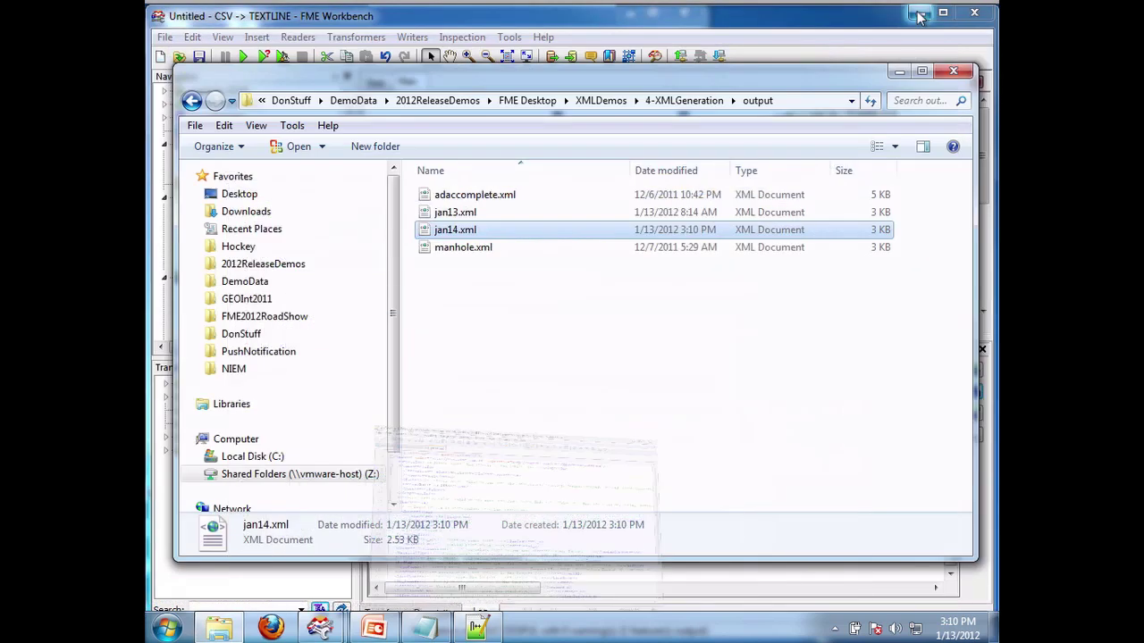
pyautogui.click(899, 72)
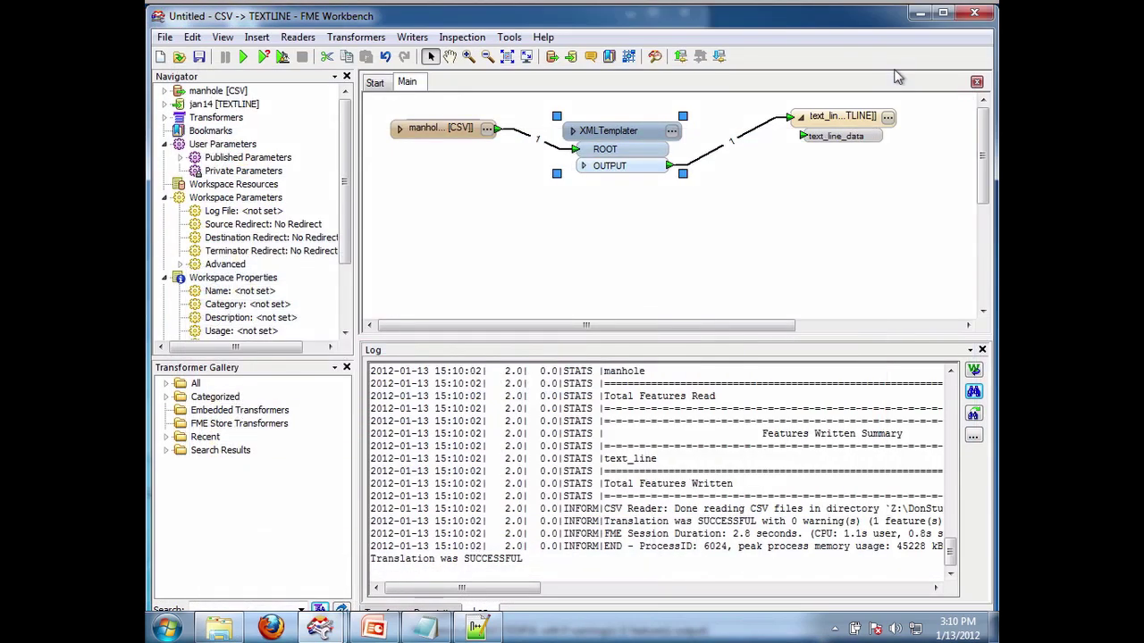